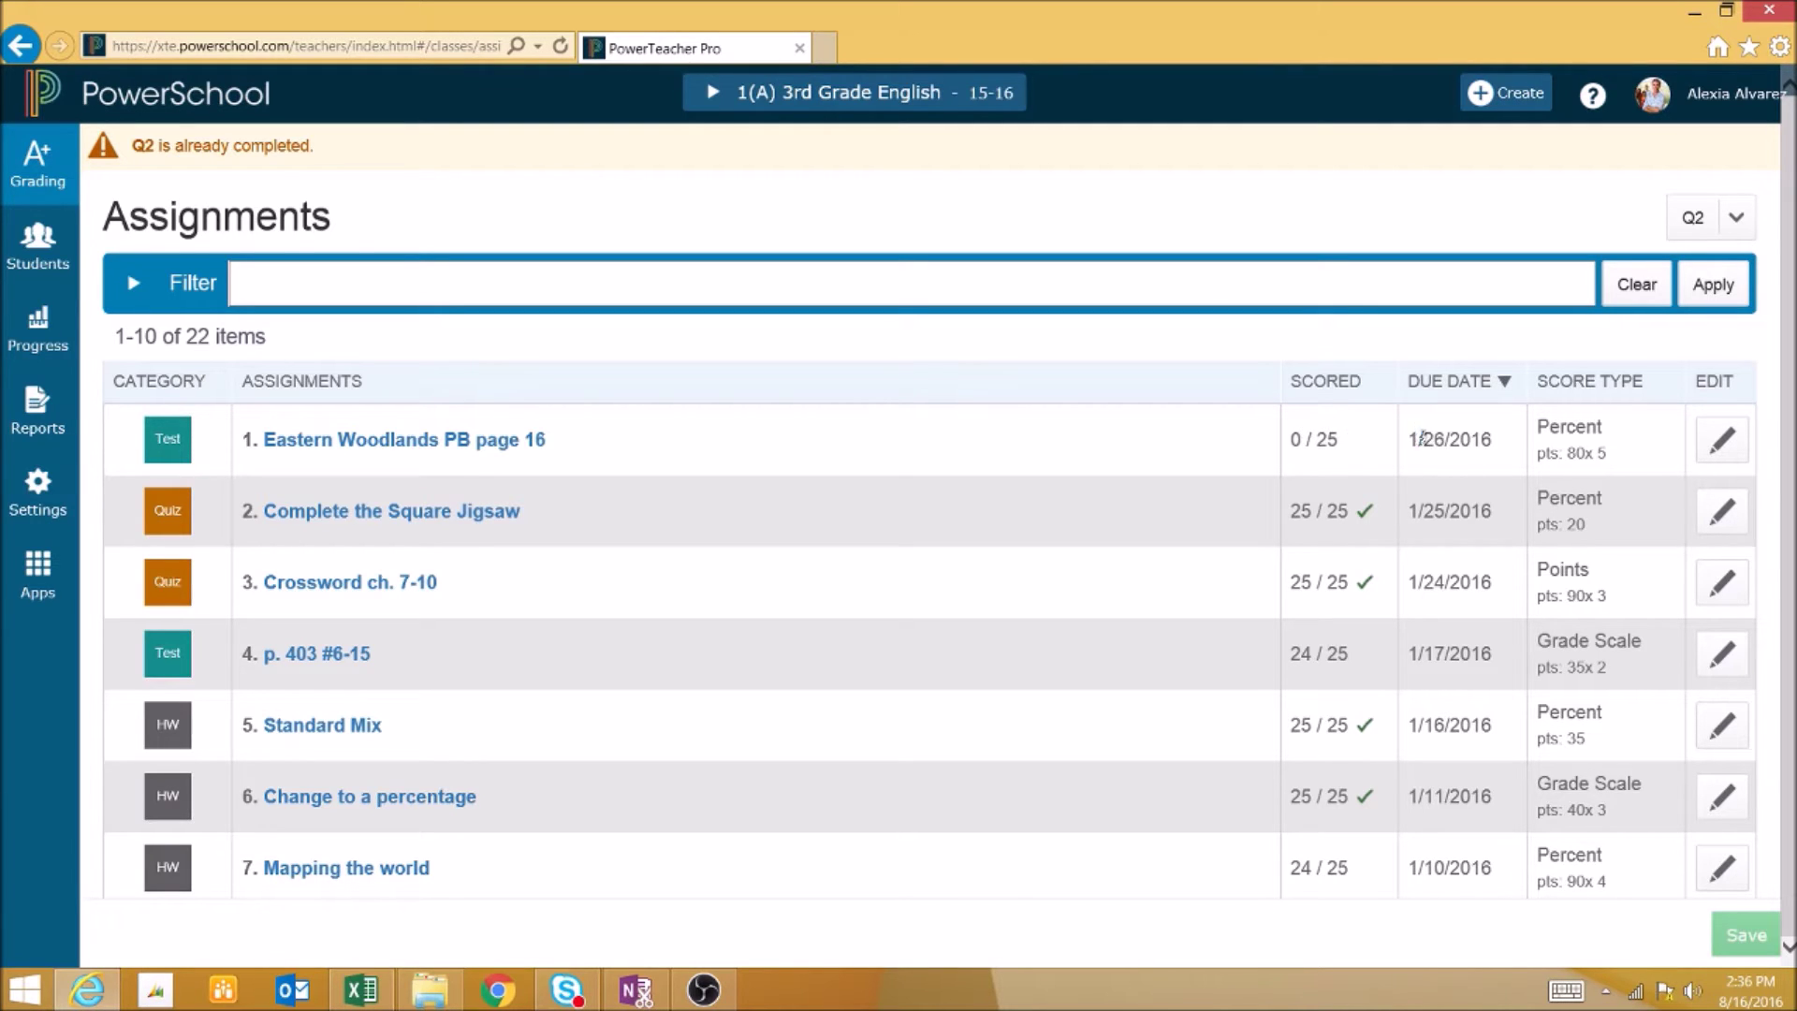
Step: Switch to the Q2 Scoresheet and open a student's wk 23 daily score of 86 for editing
left_click_drag(1422, 439, 1498, 442)
left_click(1578, 419)
left_click(42, 171)
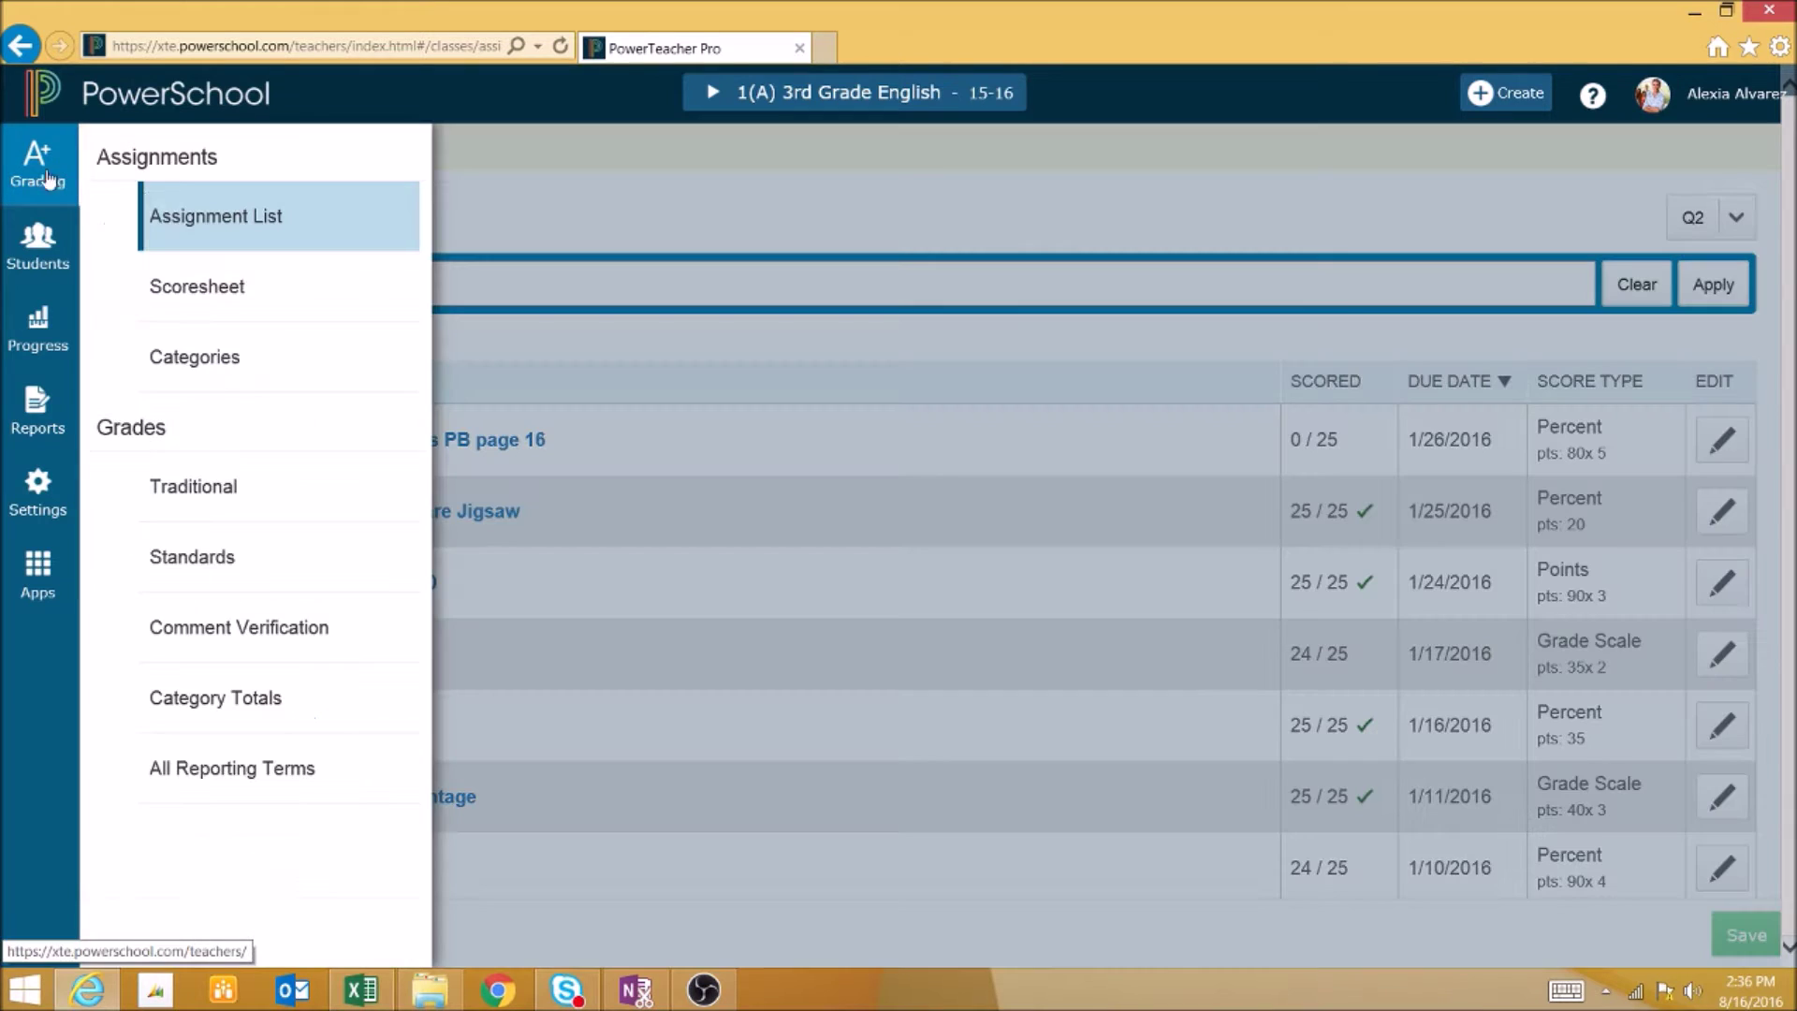
left_click(180, 298)
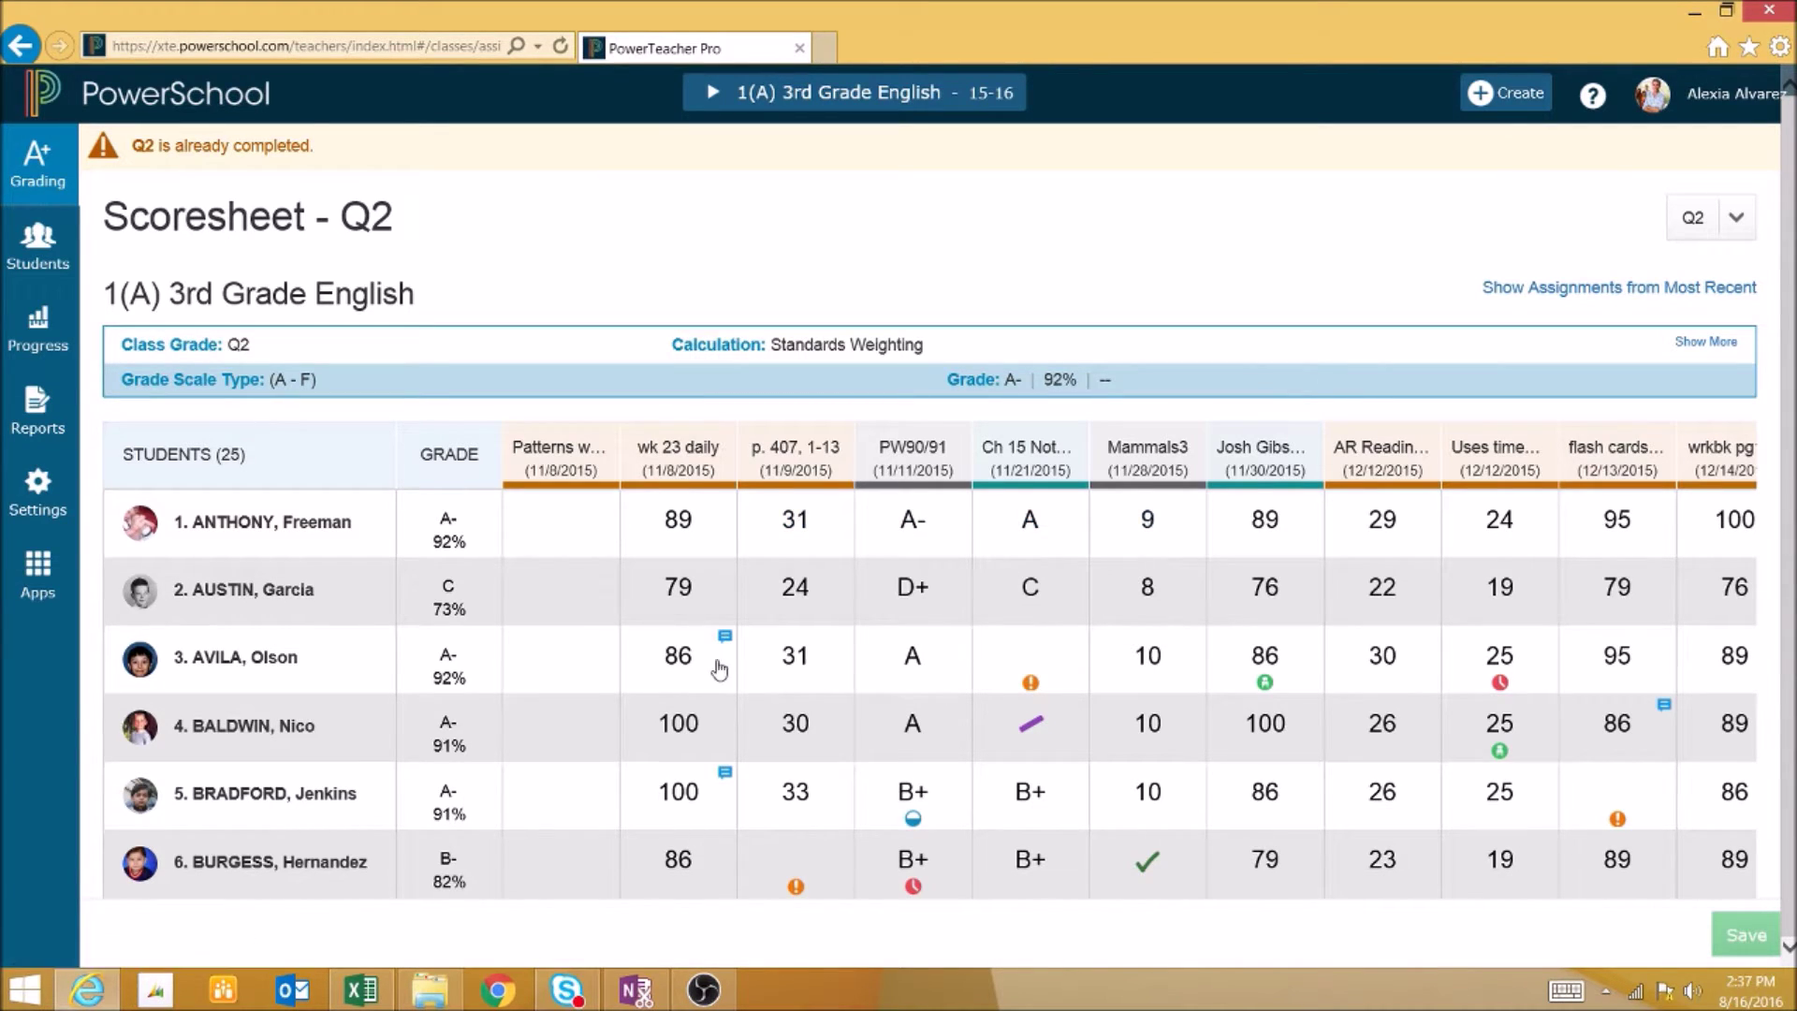
left_click(717, 667)
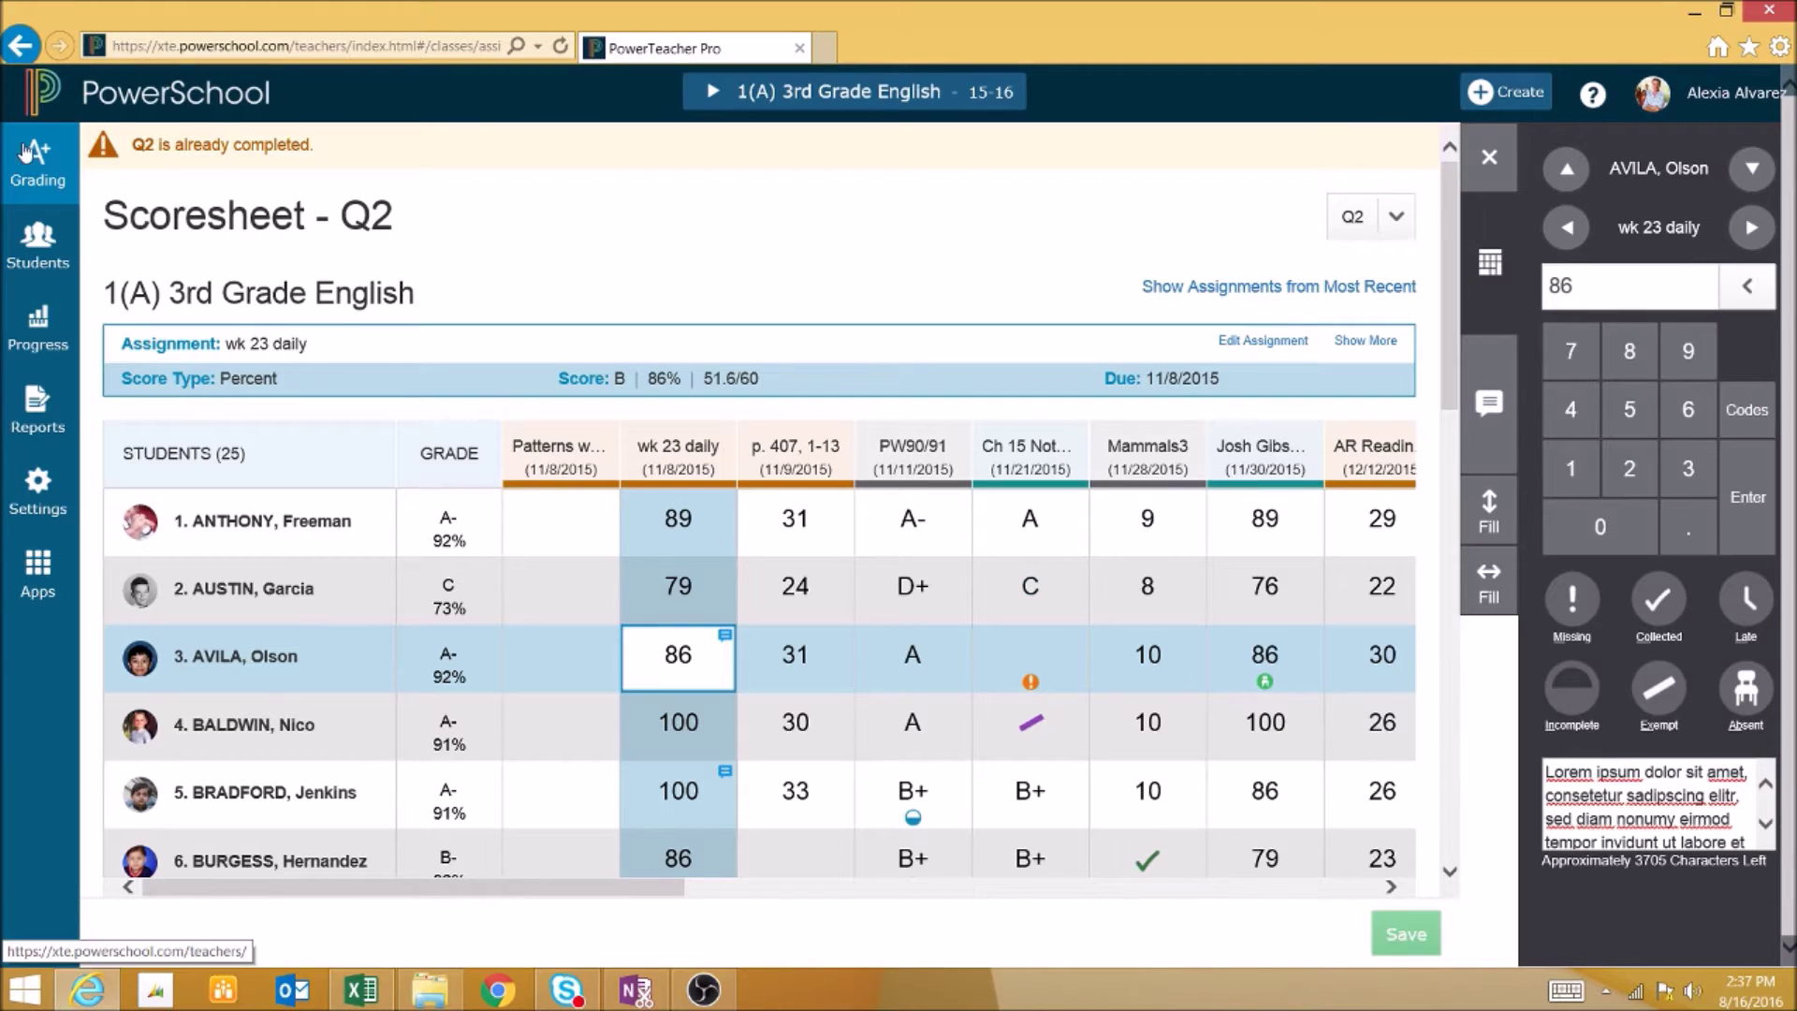
Step: Show Traditional Q2 grades and open the first student's A- 92% grade for editing
left_click(37, 163)
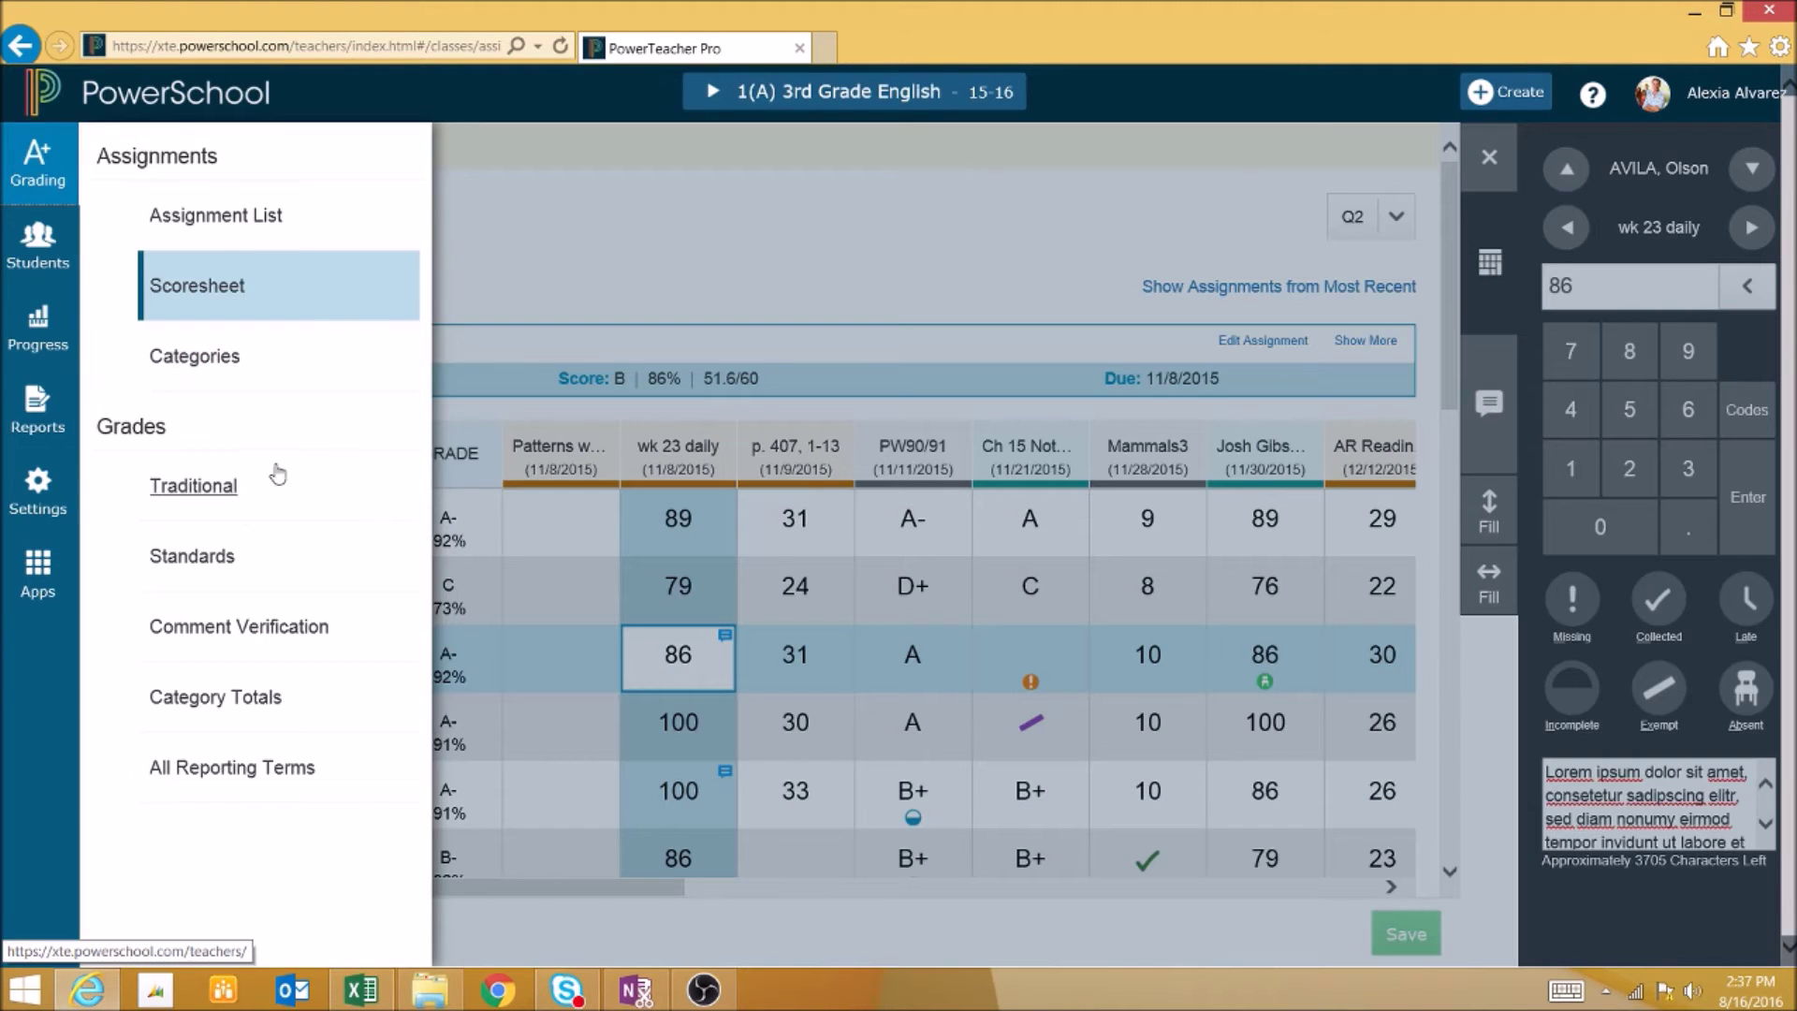
left_click(251, 490)
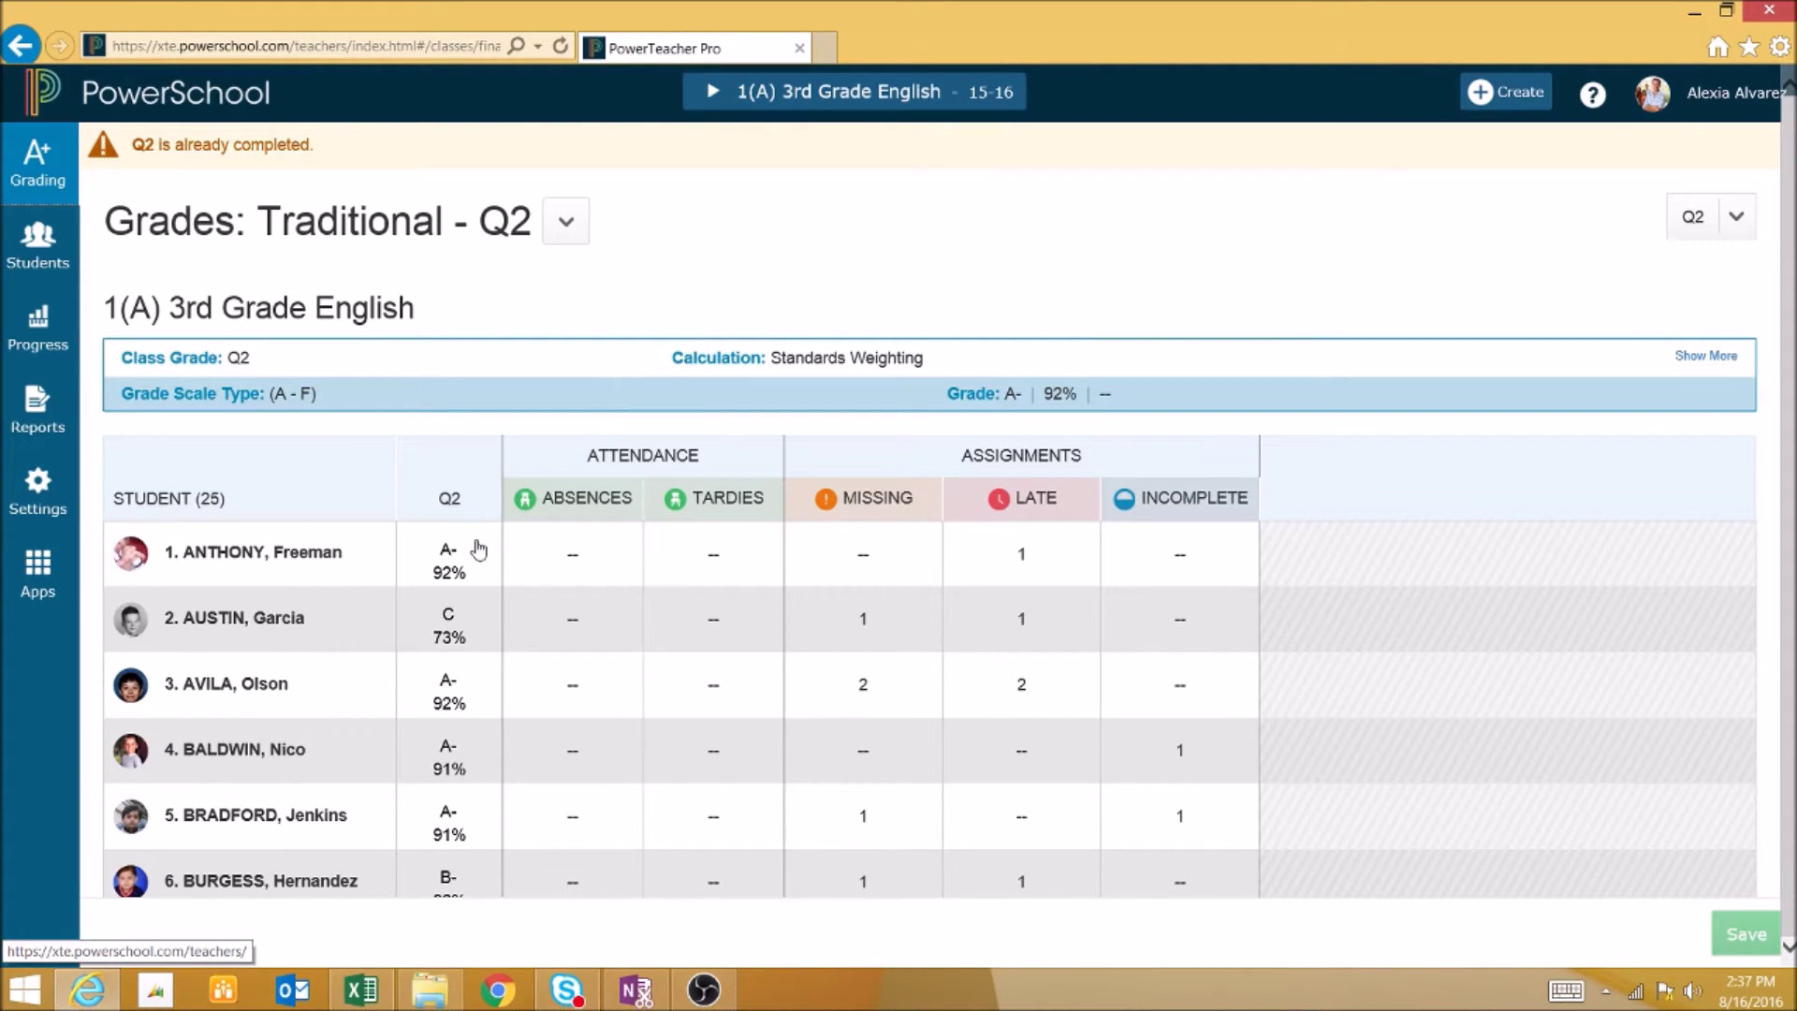
left_click(470, 561)
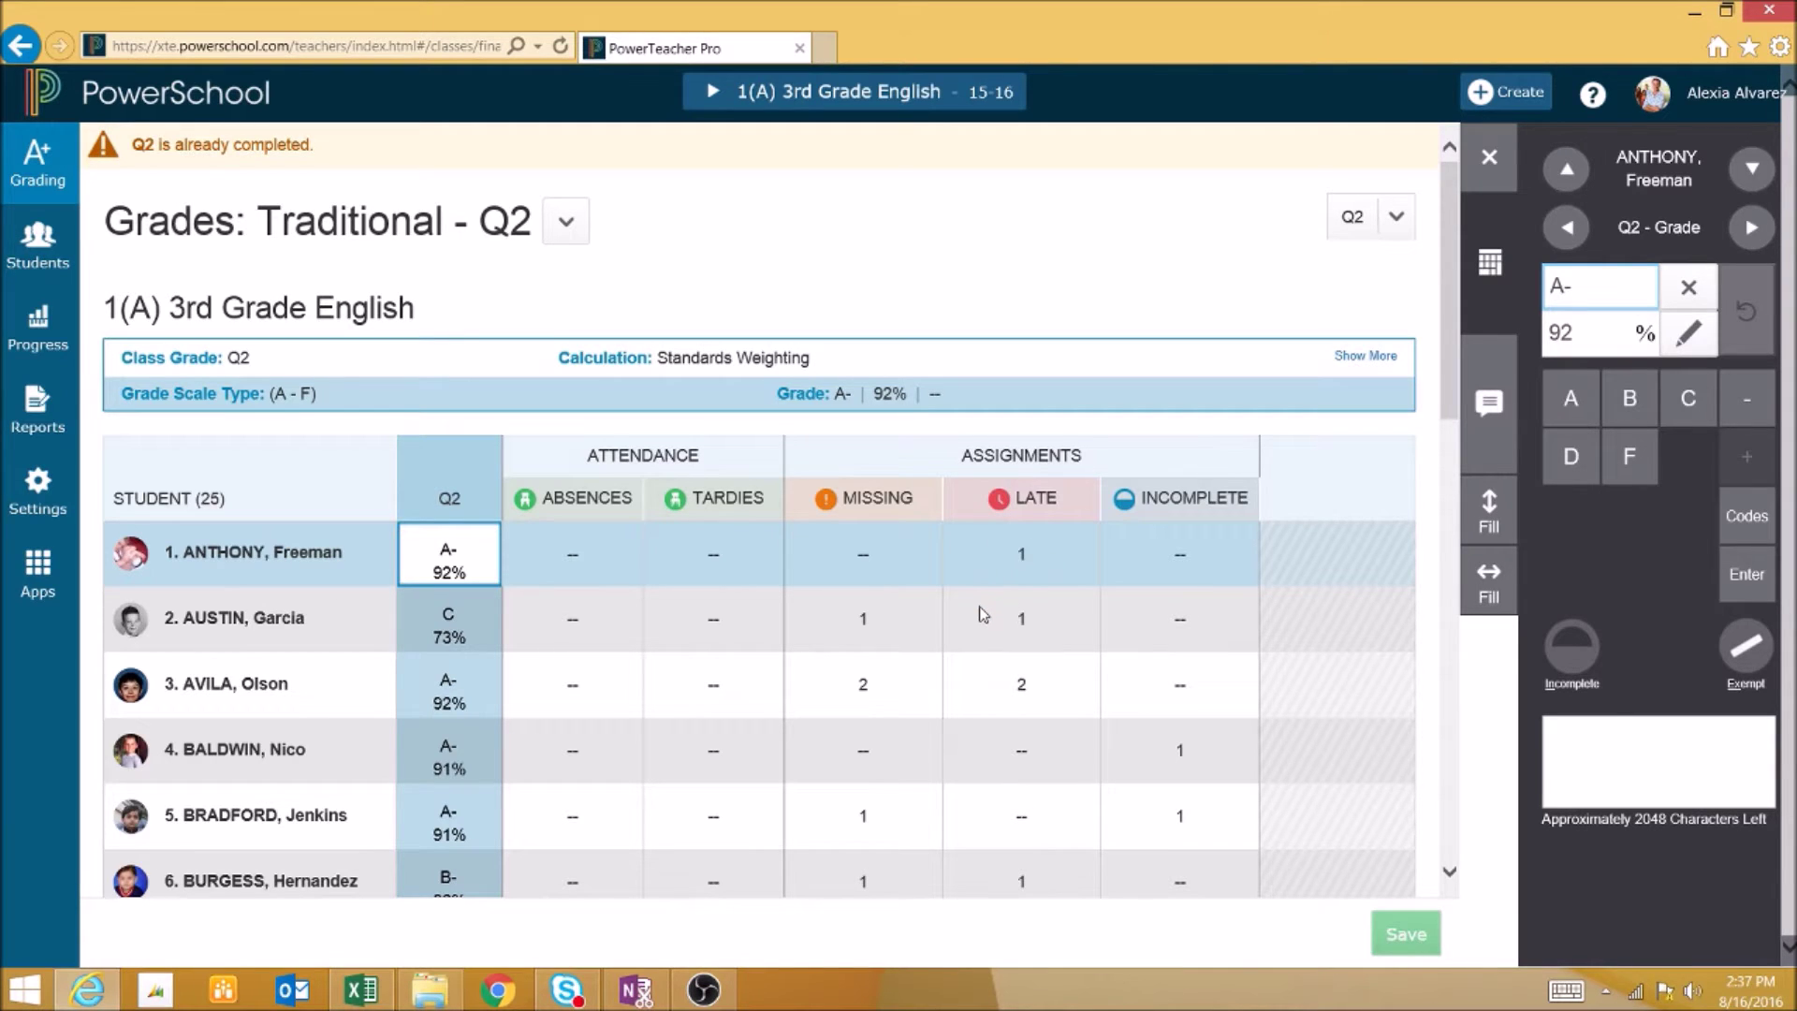
scroll(980, 615, "down", 1)
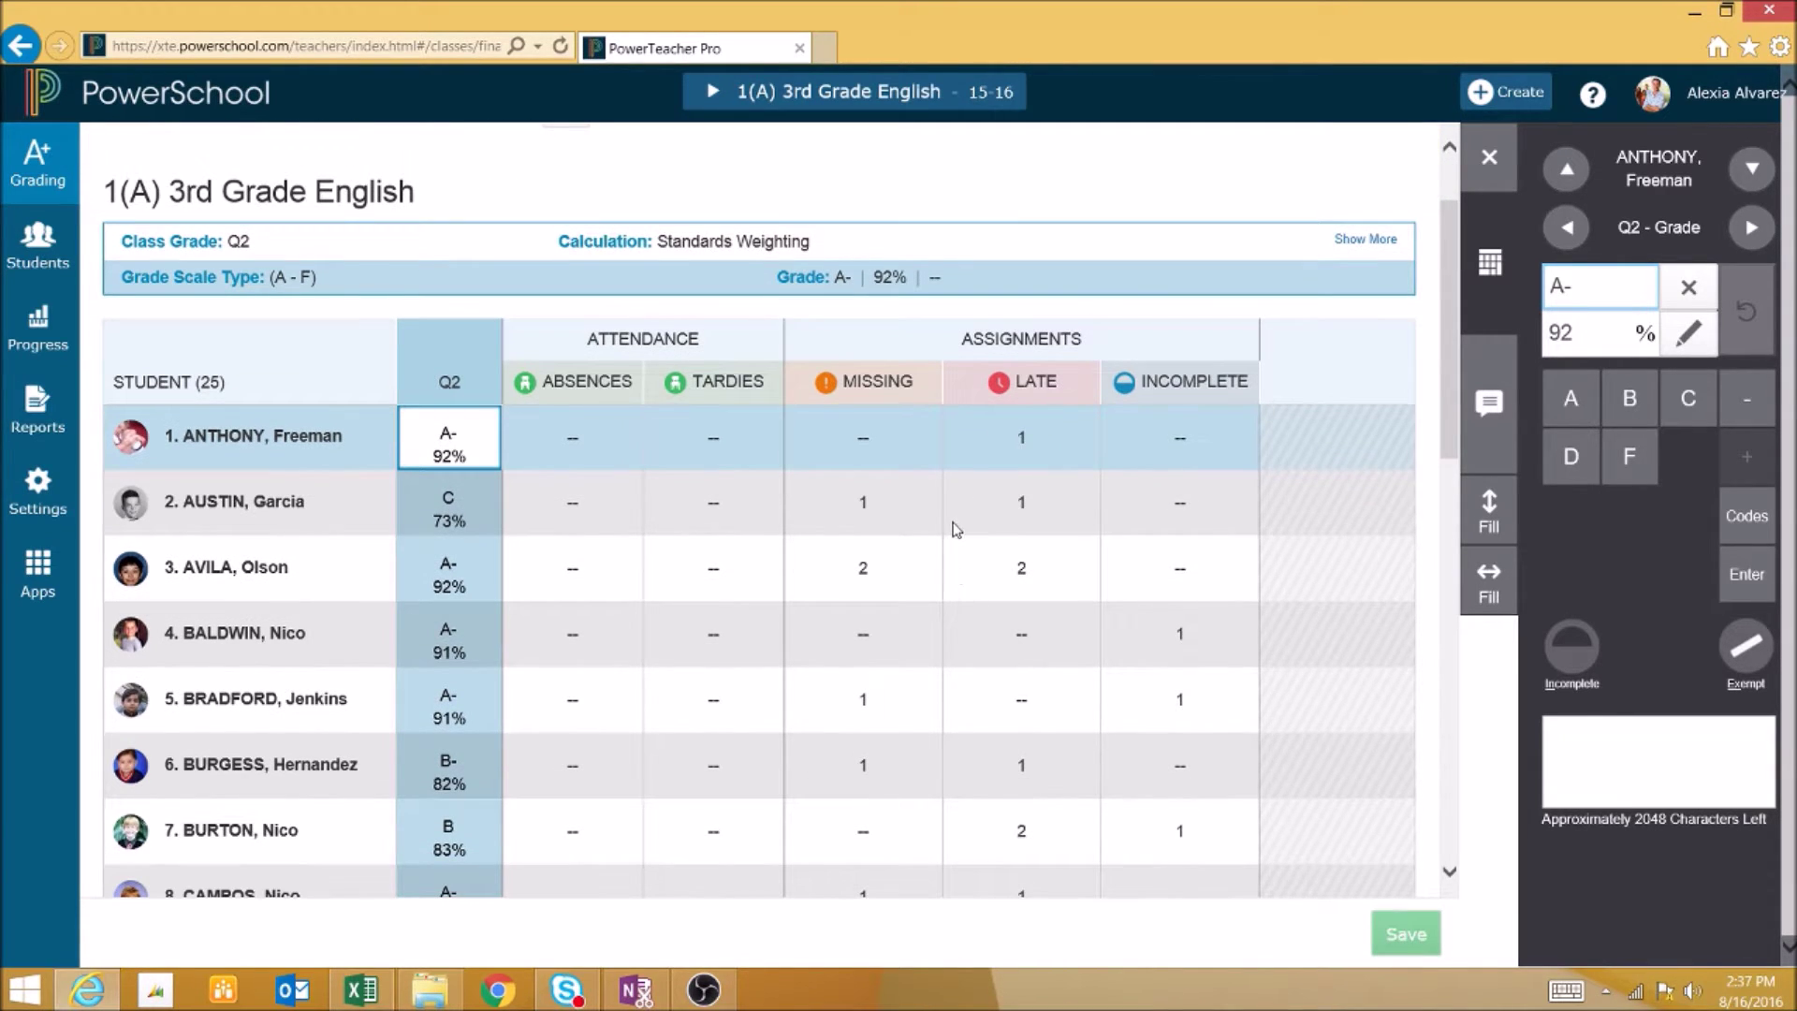
scroll(915, 615, "up", 1)
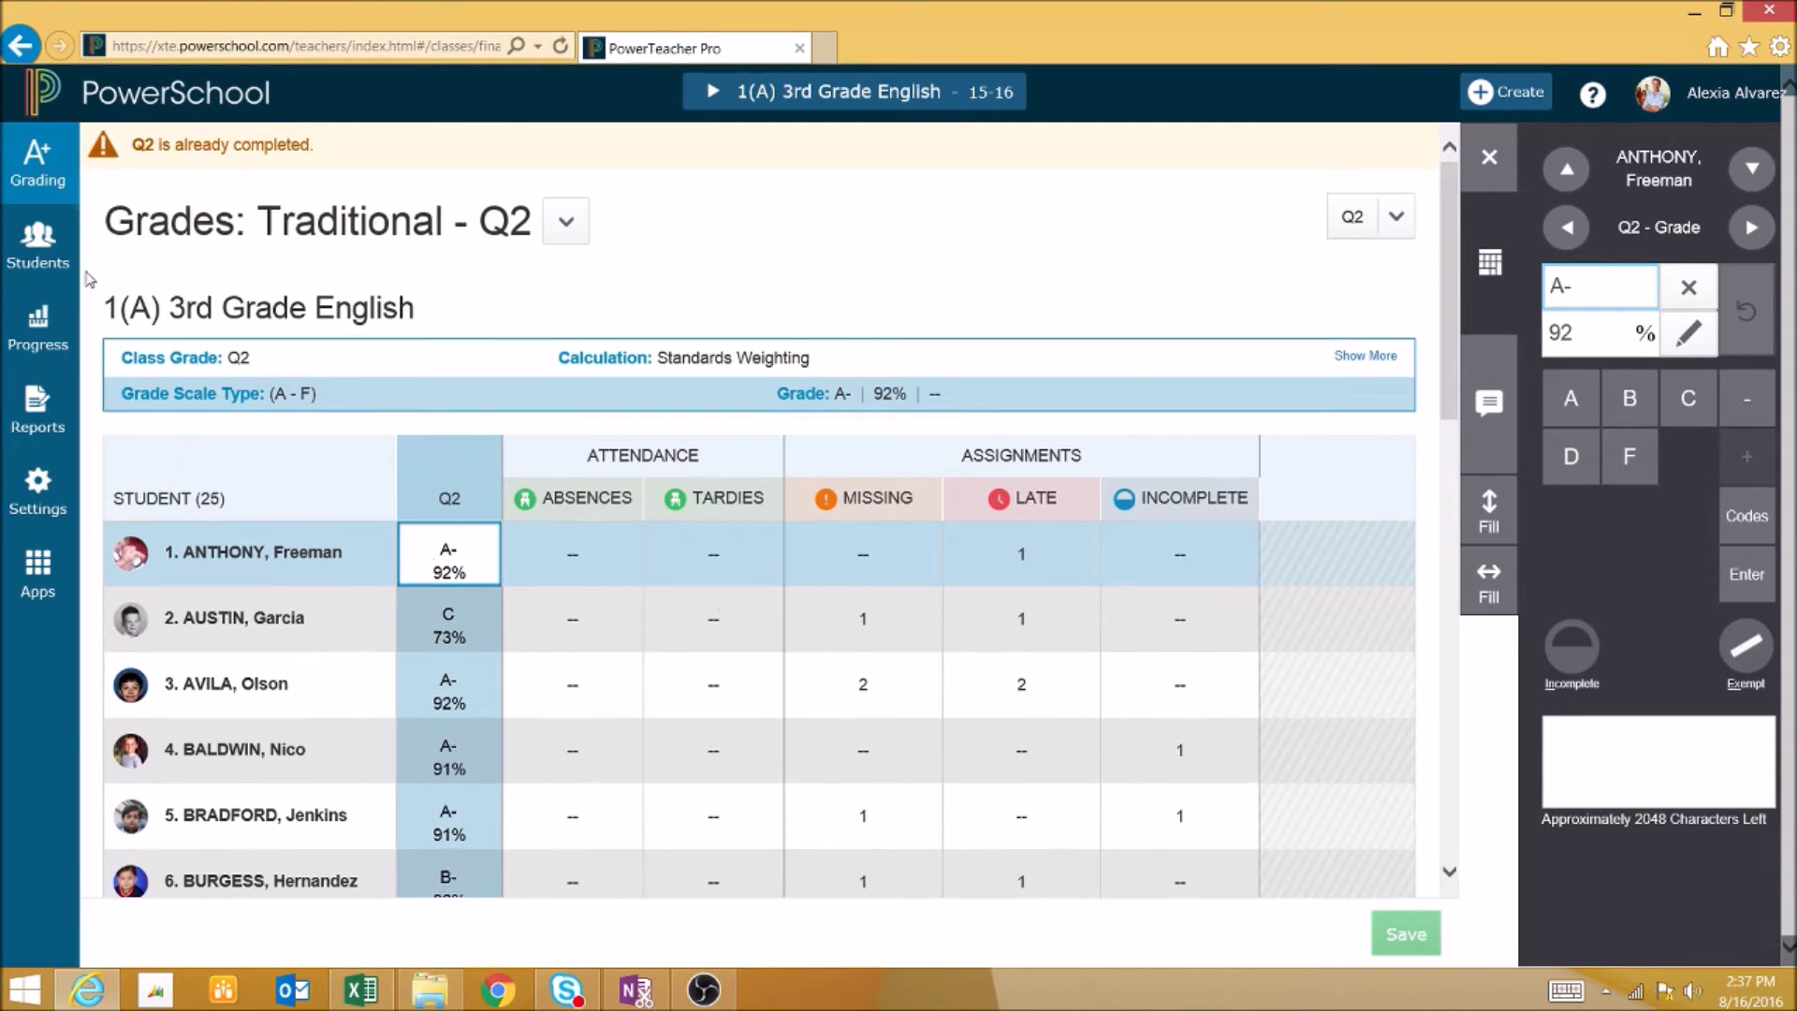
Step: Switch to the Q2 Standards grades view for 3rd Grade English
left_click(37, 164)
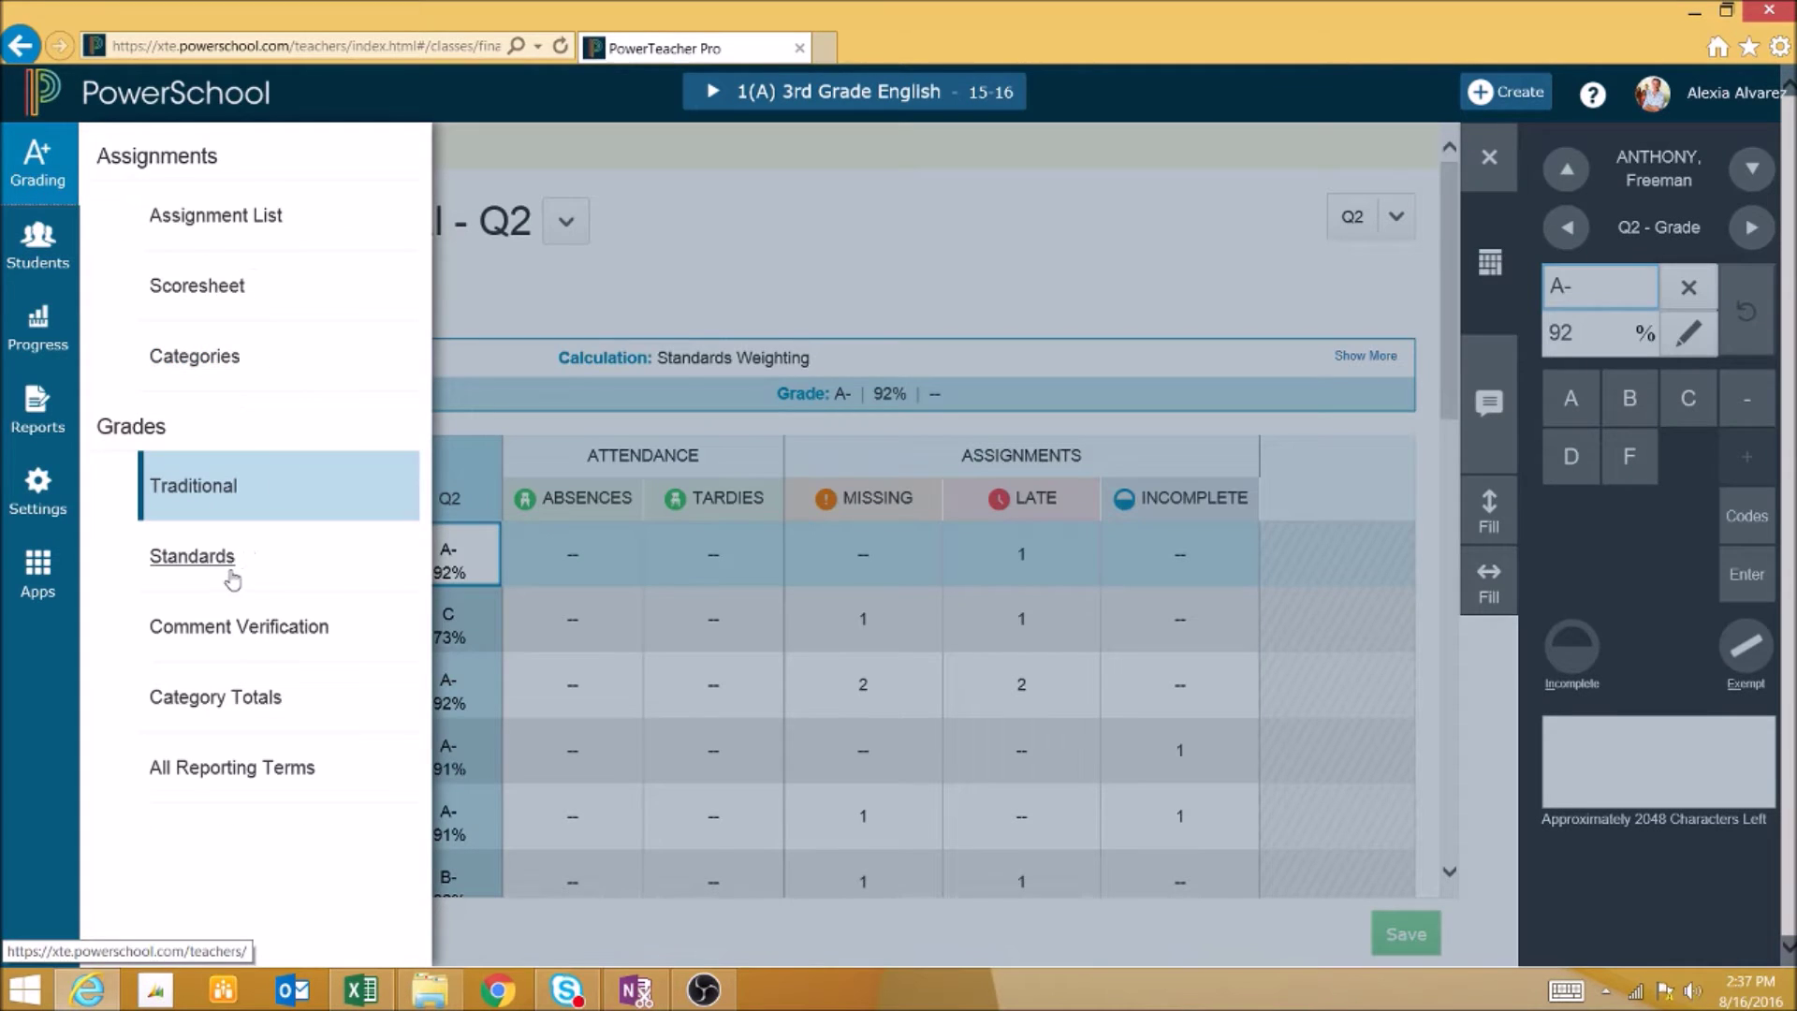
left_click(192, 556)
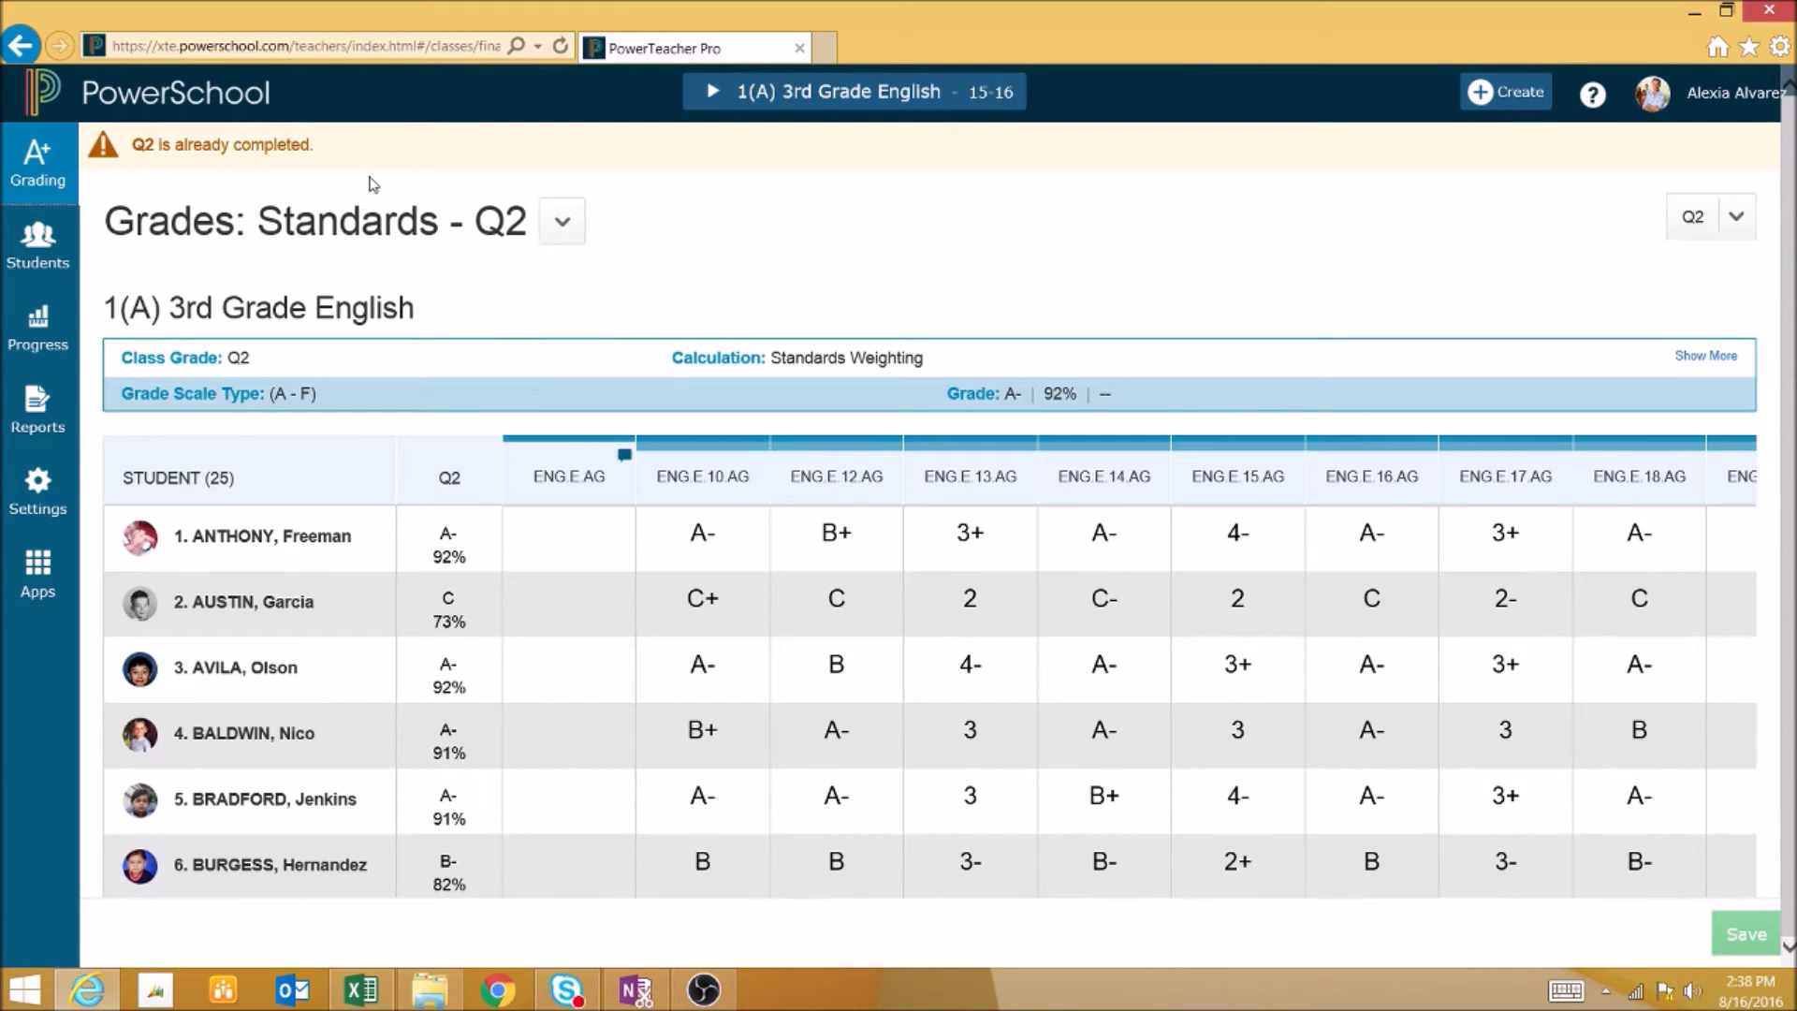
Step: Open the Traditional Grades Progress chart and its Q2-versus-Q1 grade distribution dialog
left_click(37, 328)
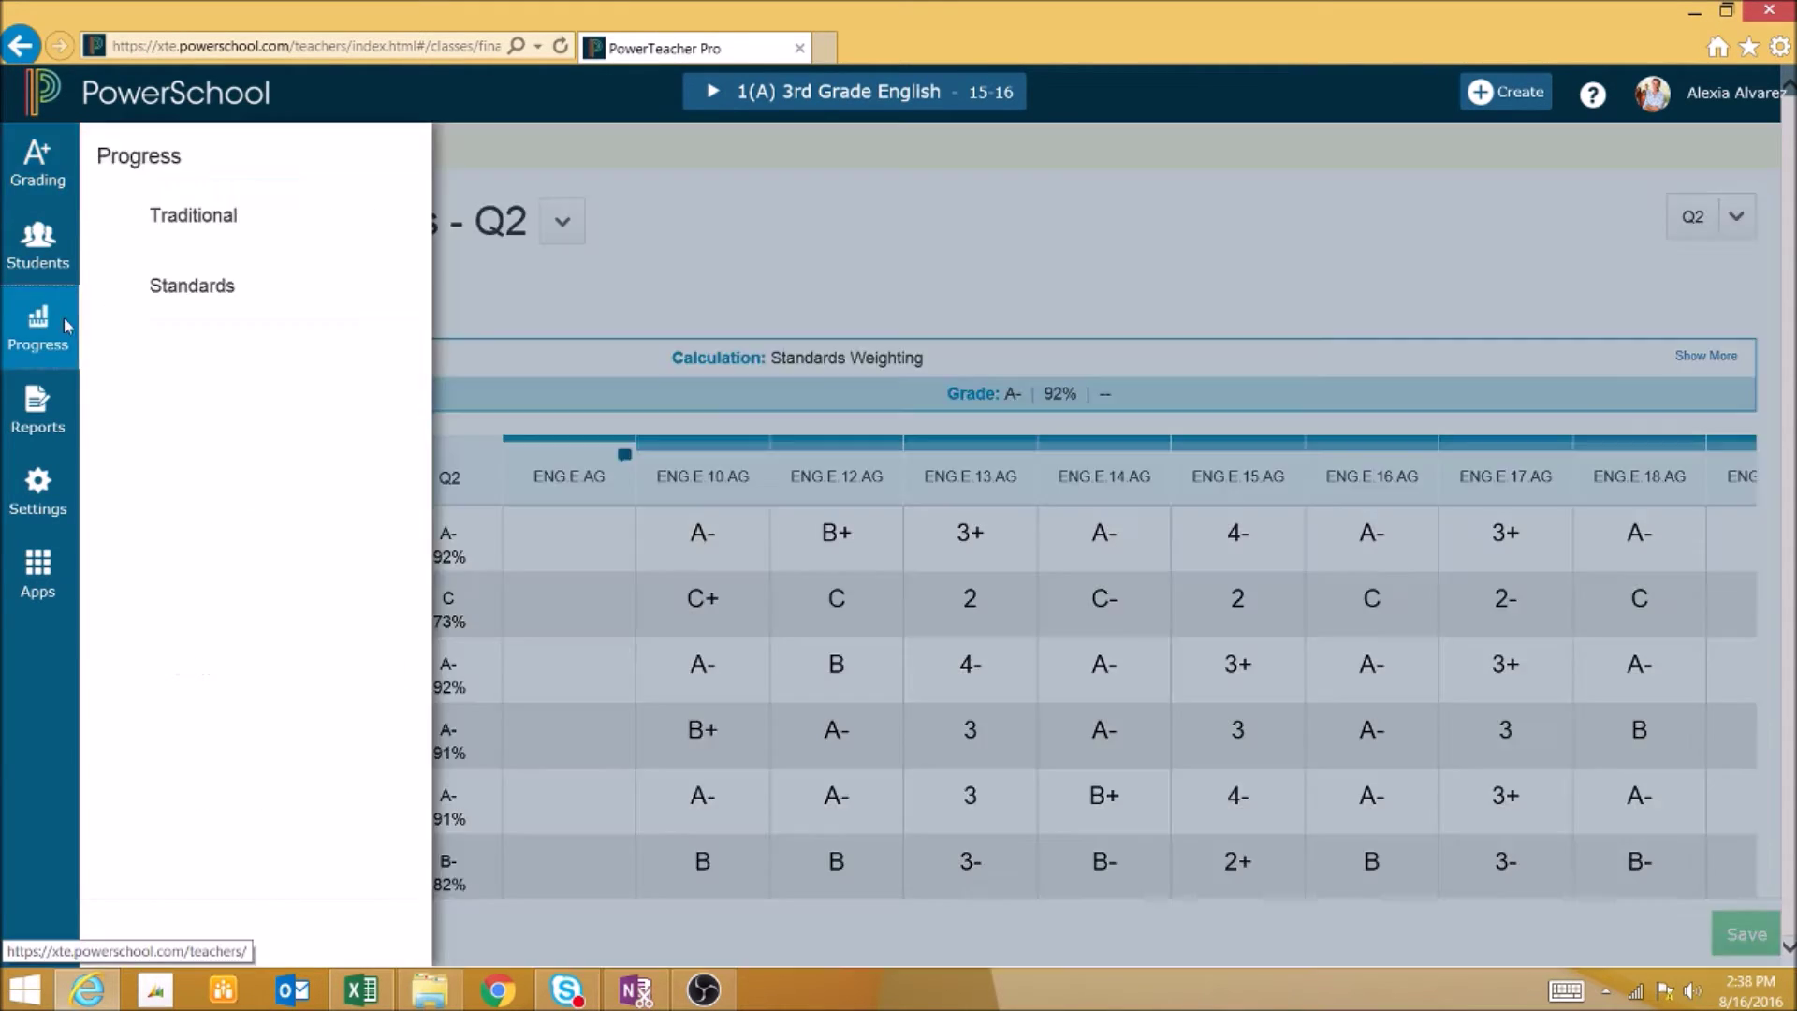
left_click(197, 213)
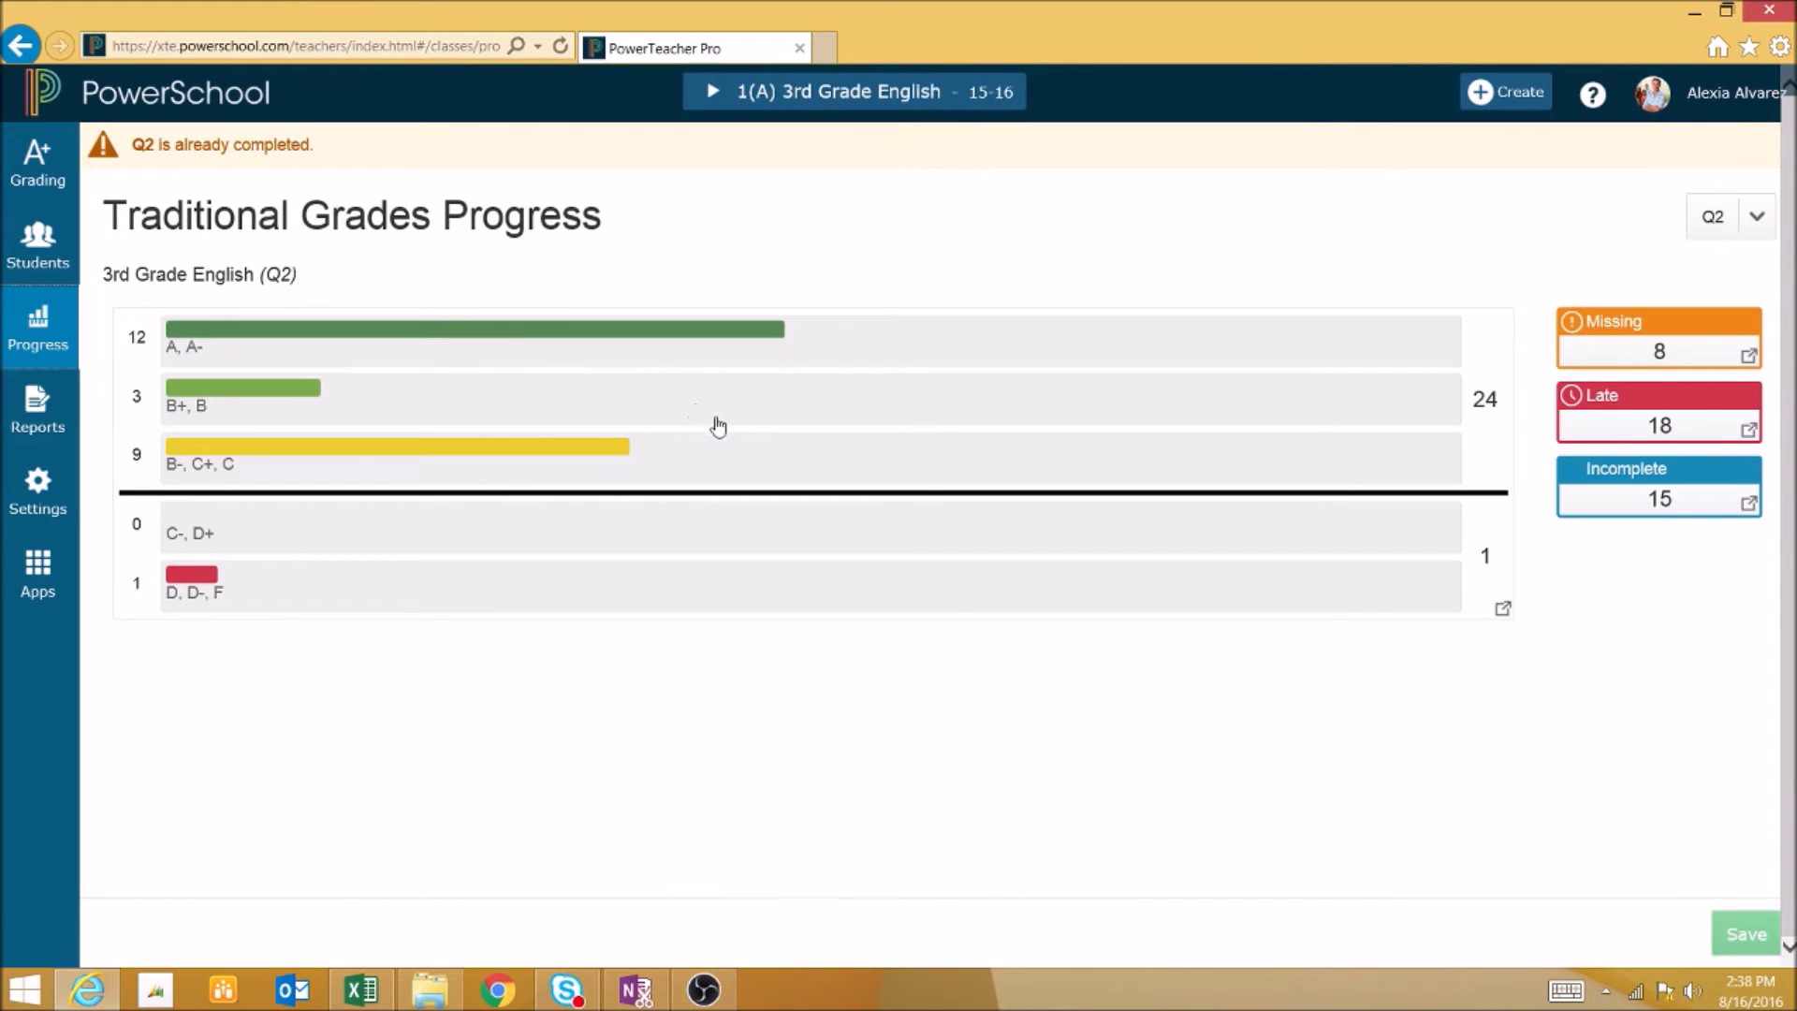
left_click(43, 326)
left_click(198, 215)
left_click(251, 608)
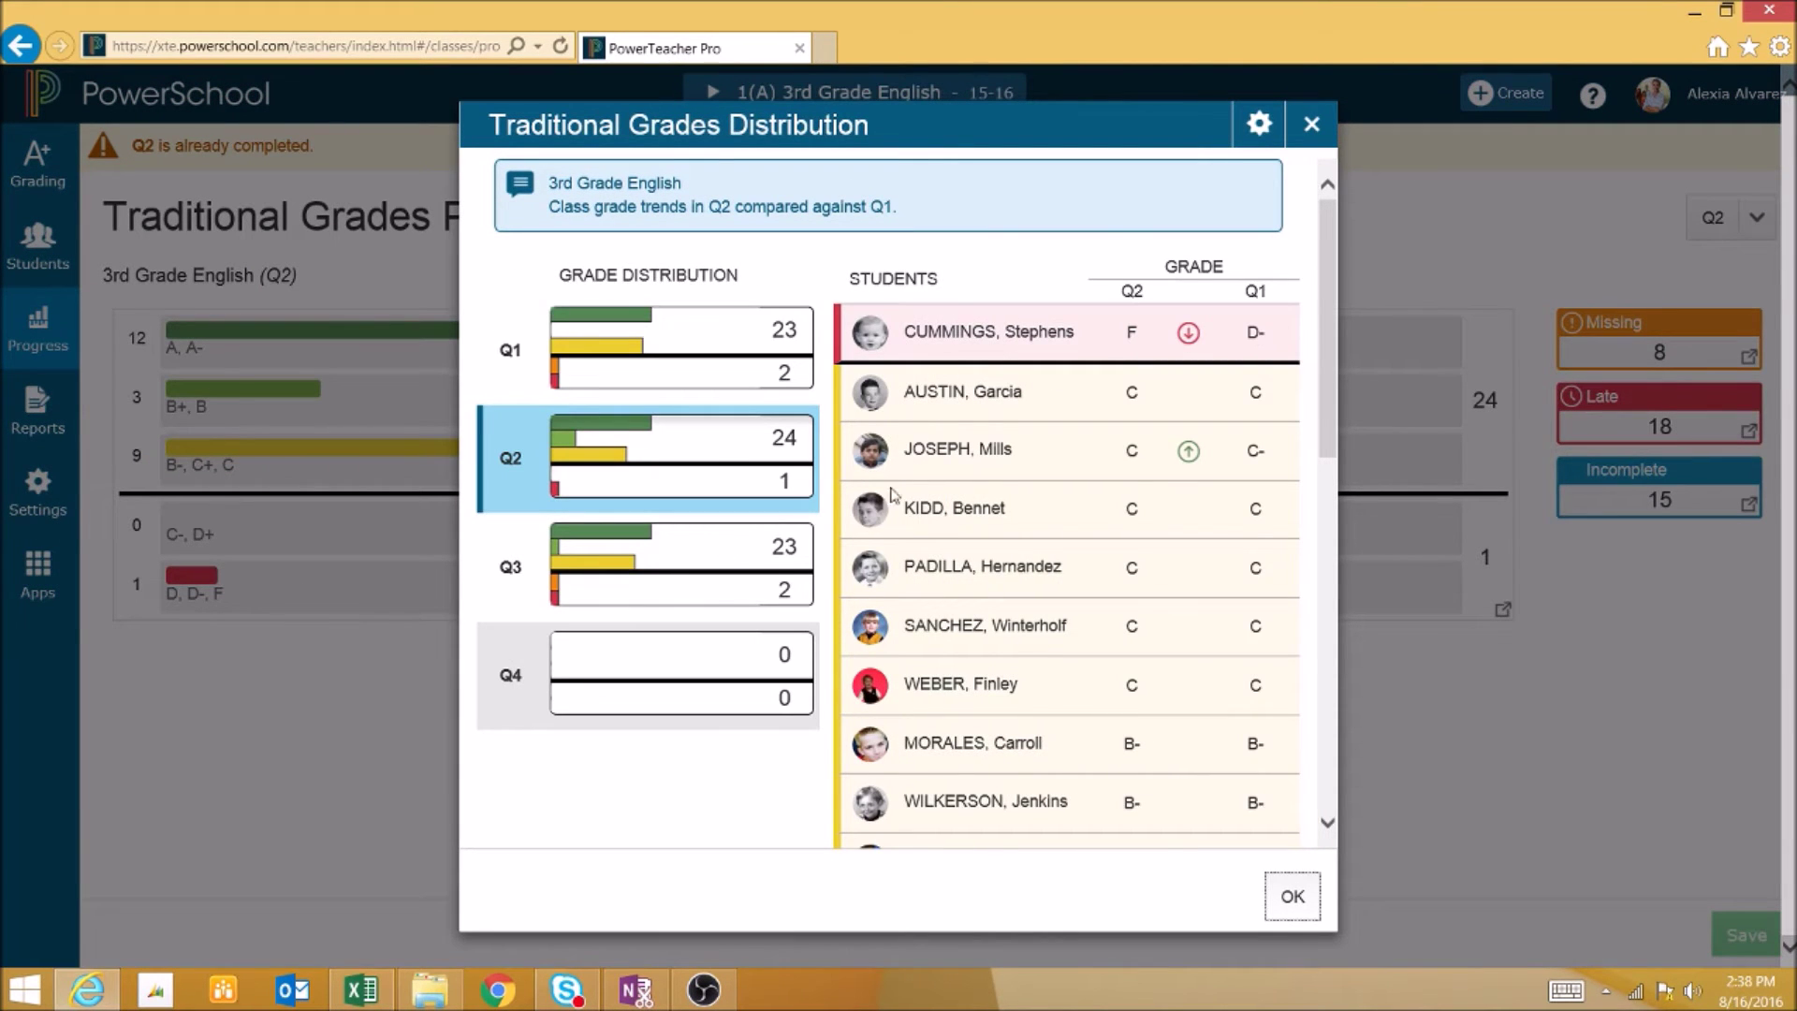
Step: Scroll through the student grades listed in the Traditional Grades Distribution dialog
scroll(998, 436, "down", 2)
scroll(998, 436, "down", 1)
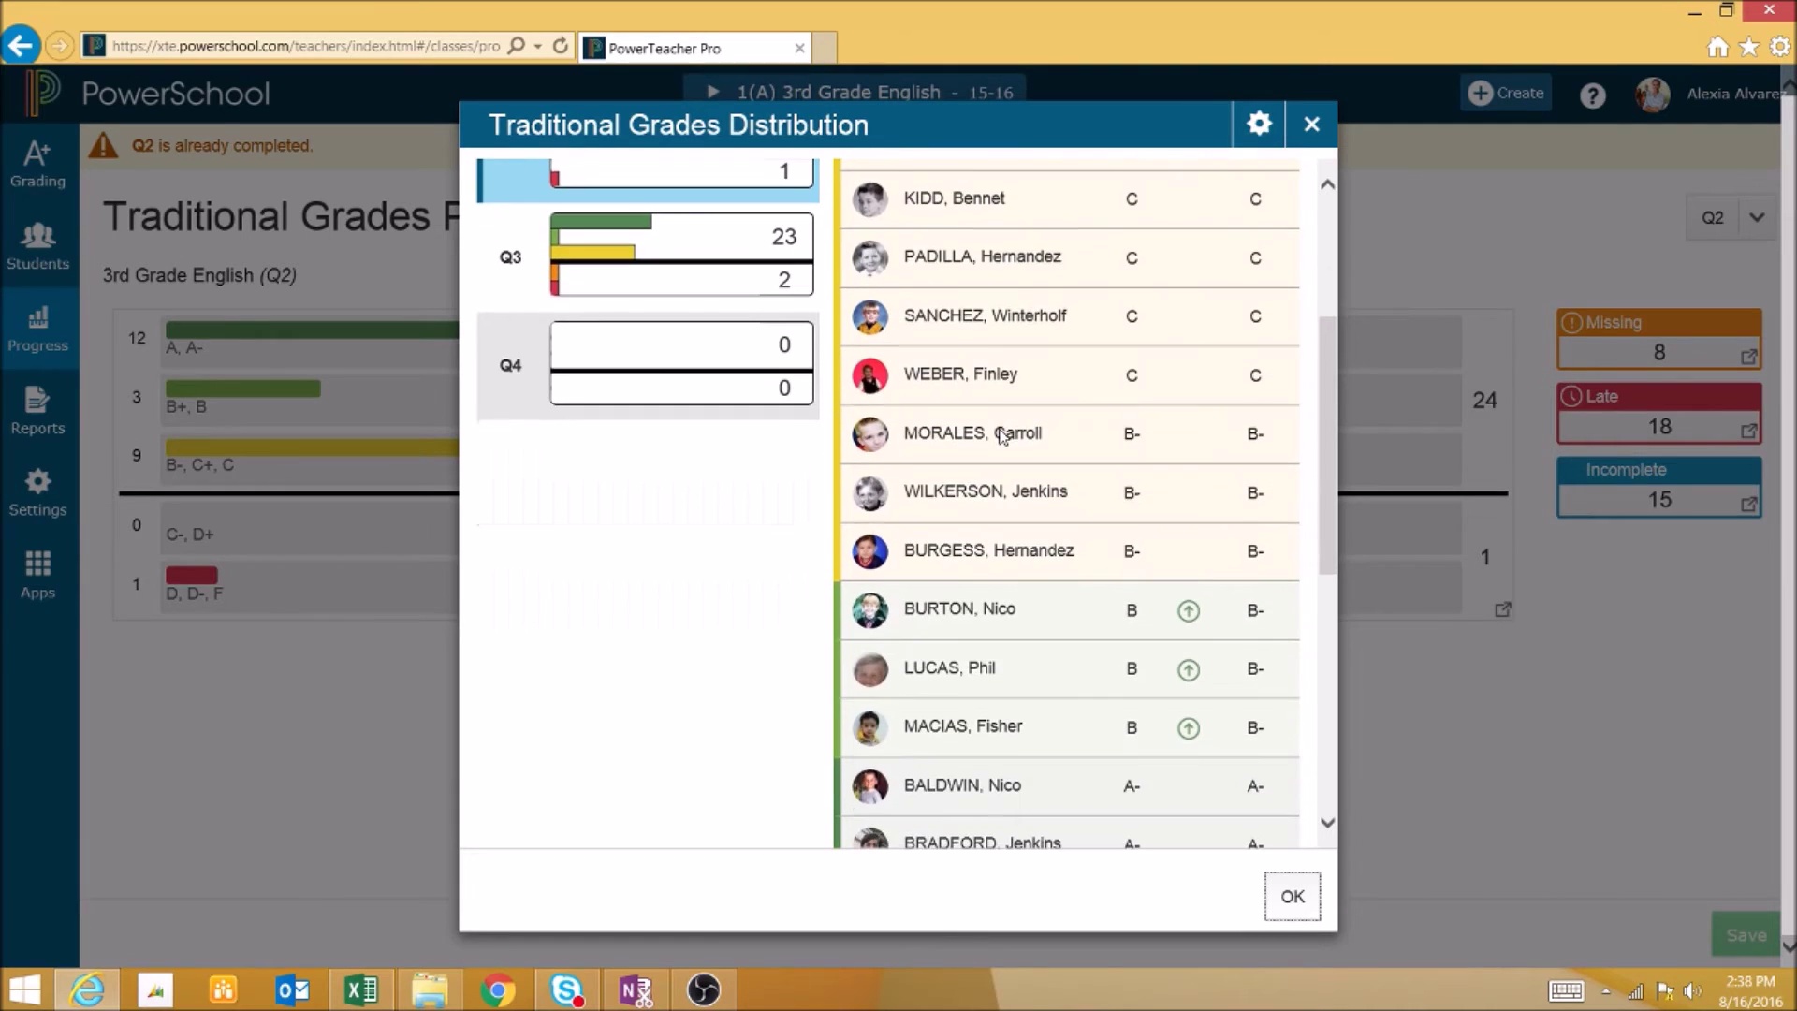
scroll(996, 437, "up", 2)
scroll(992, 435, "up", 1)
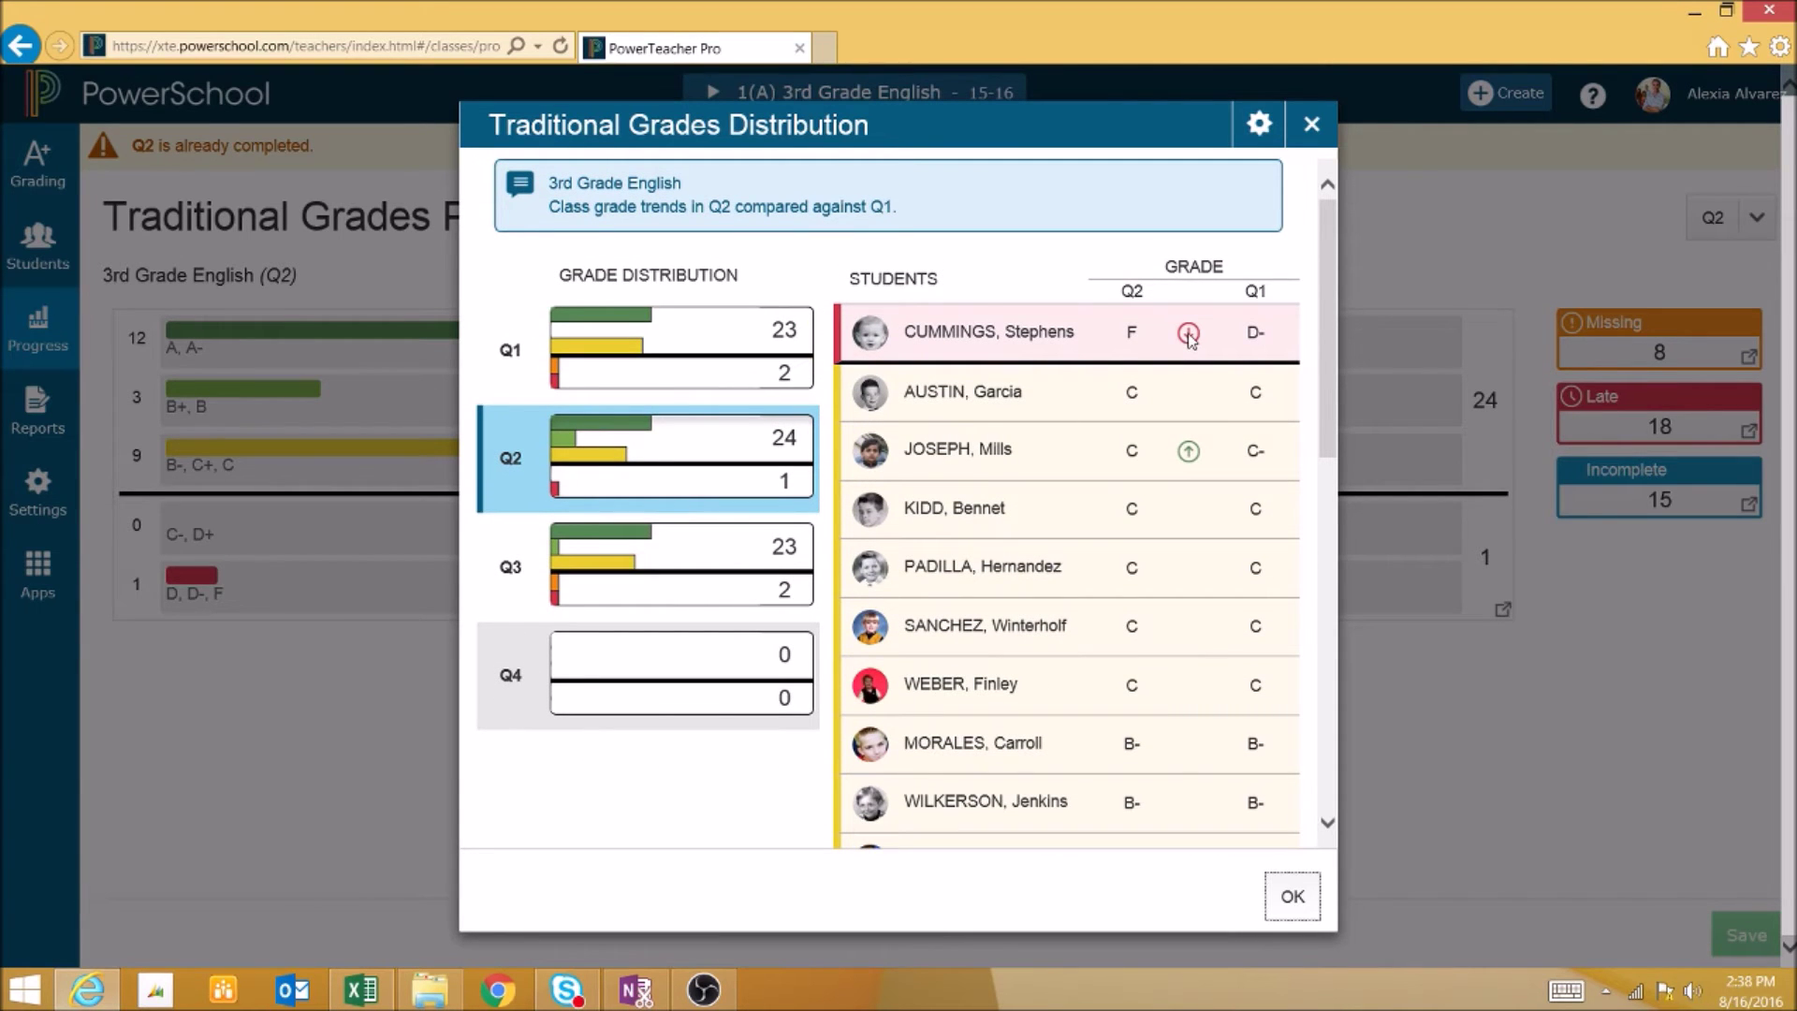
scroll(1187, 351, "down", 1)
scroll(1186, 351, "down", 1)
scroll(1188, 352, "down", 2)
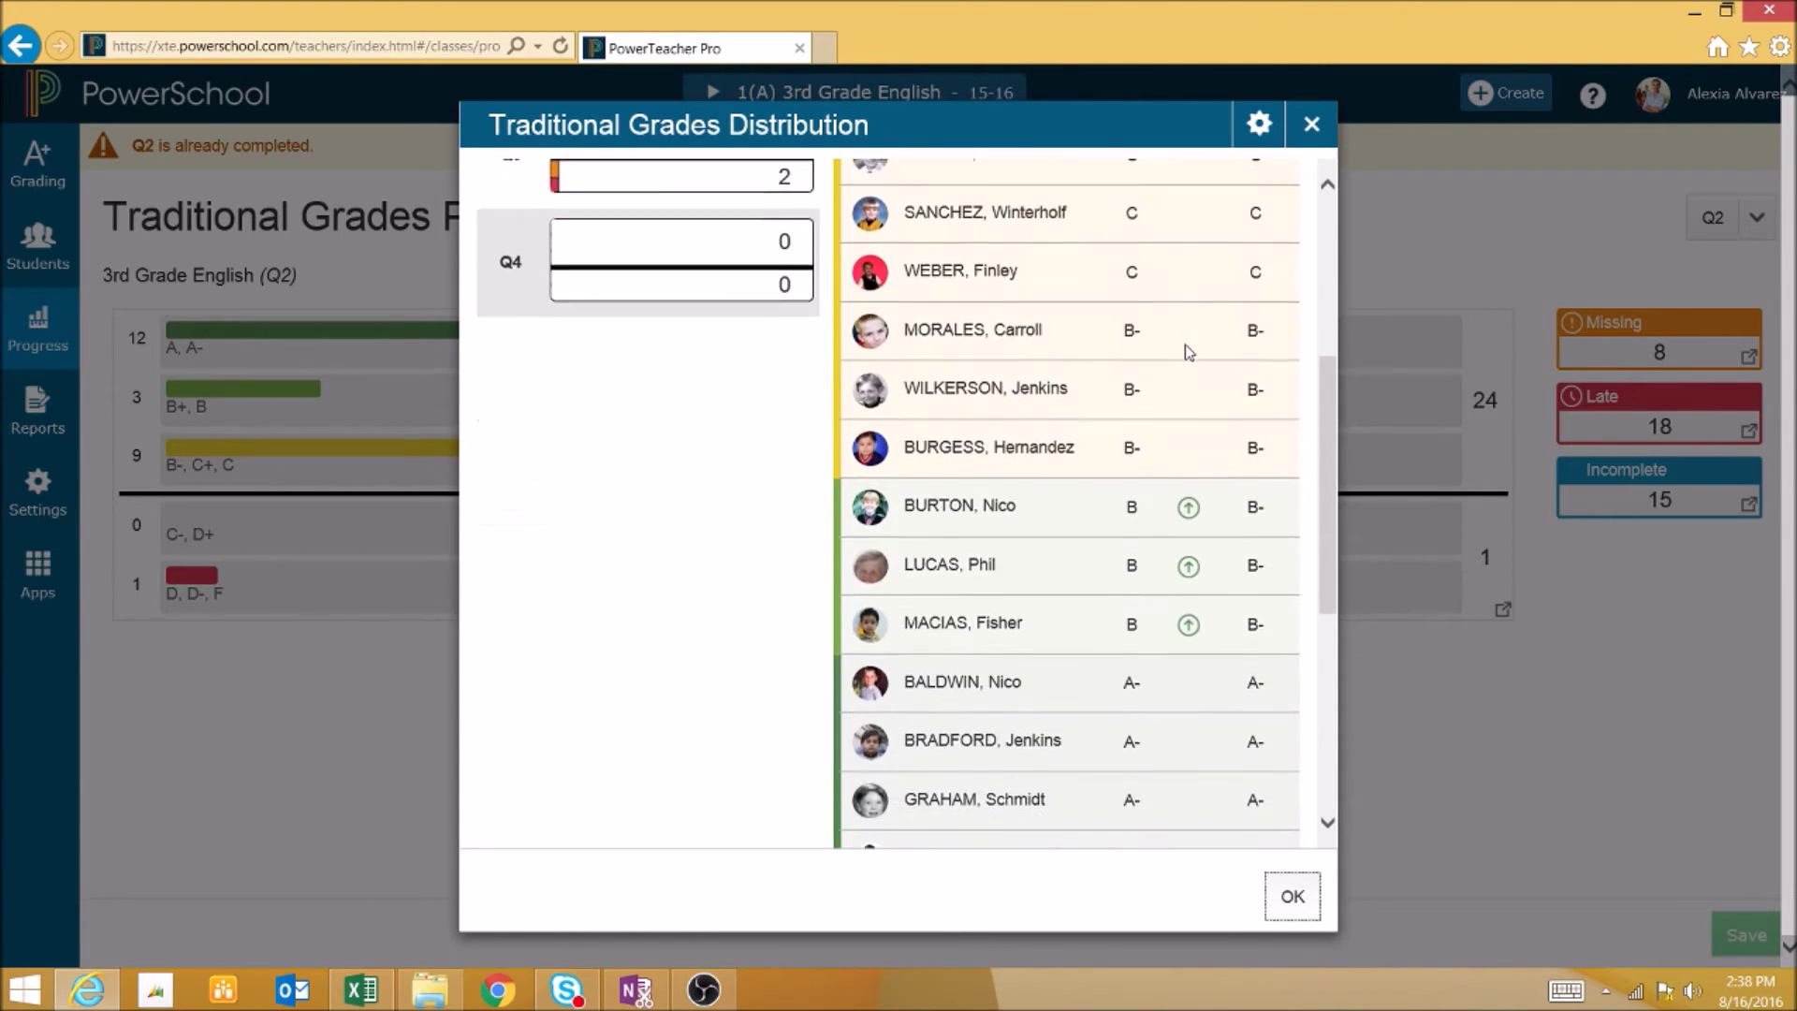
scroll(1188, 352, "down", 1)
scroll(1187, 351, "down", 3)
scroll(1187, 350, "up", 3)
scroll(1189, 352, "up", 7)
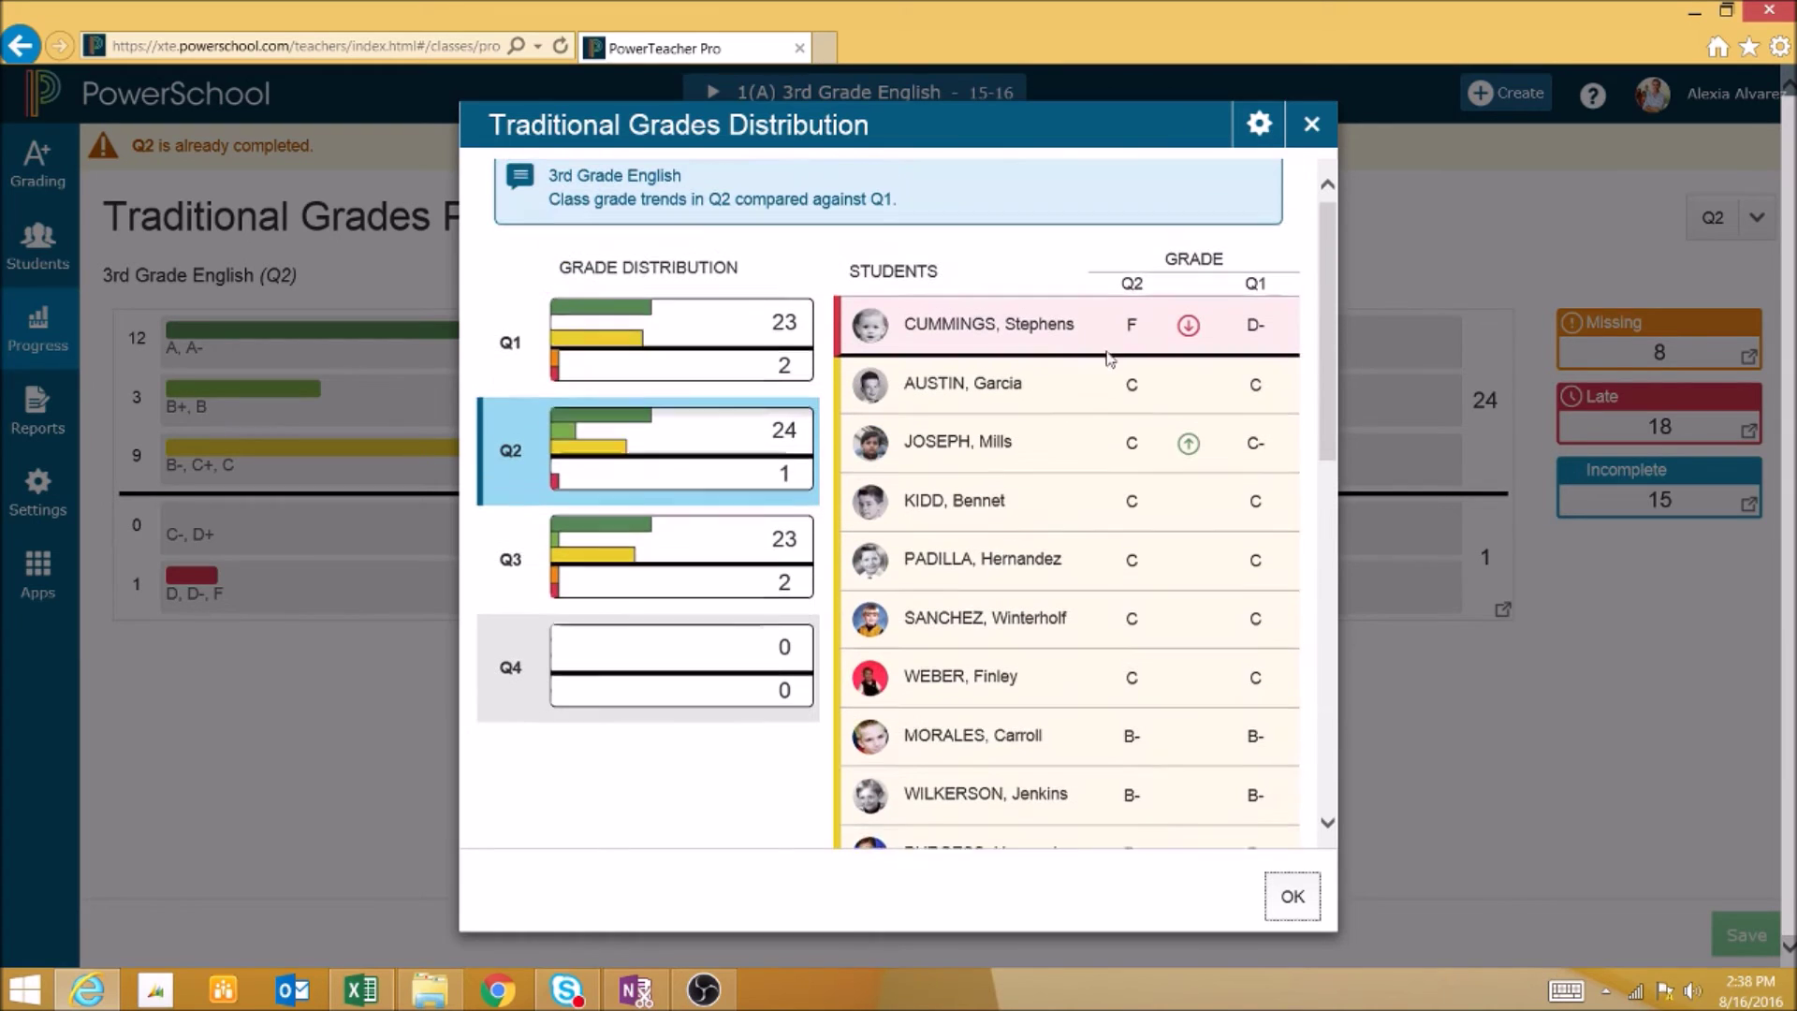
Step: Compare the Q1, Q3 and Q2 distributions, then close the dialog with OK
left_click(712, 351)
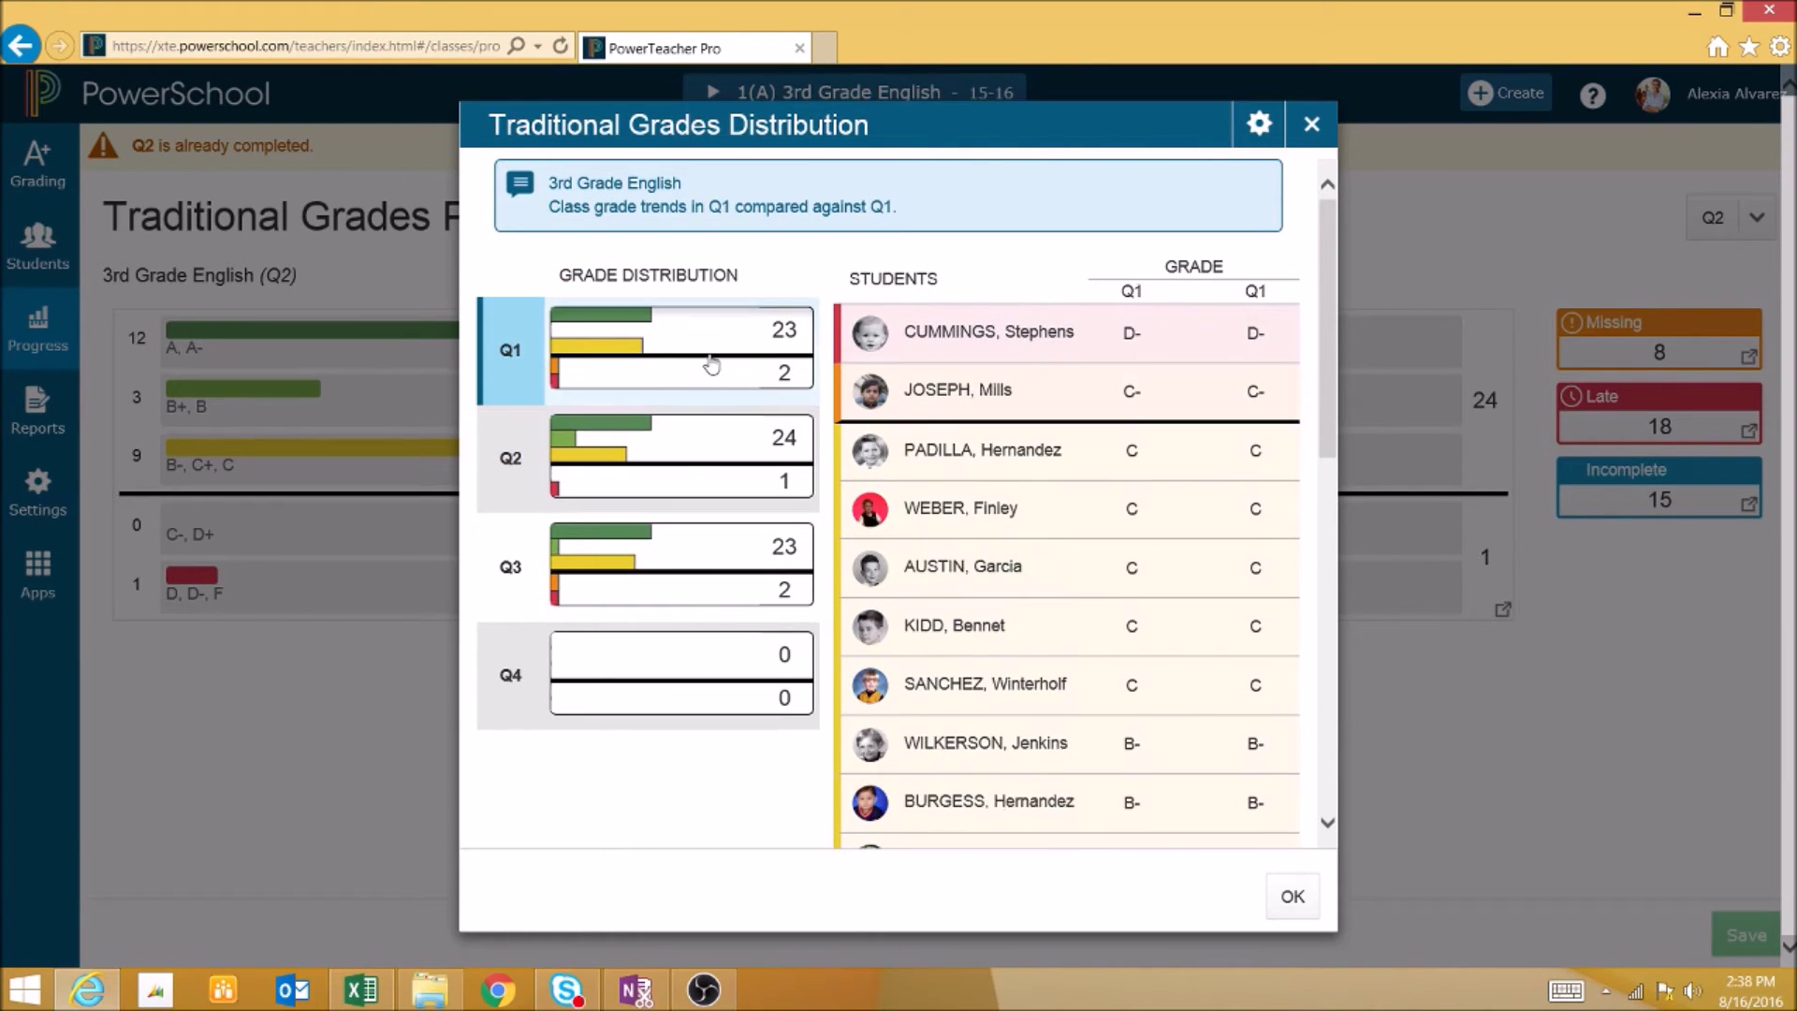
left_click(630, 603)
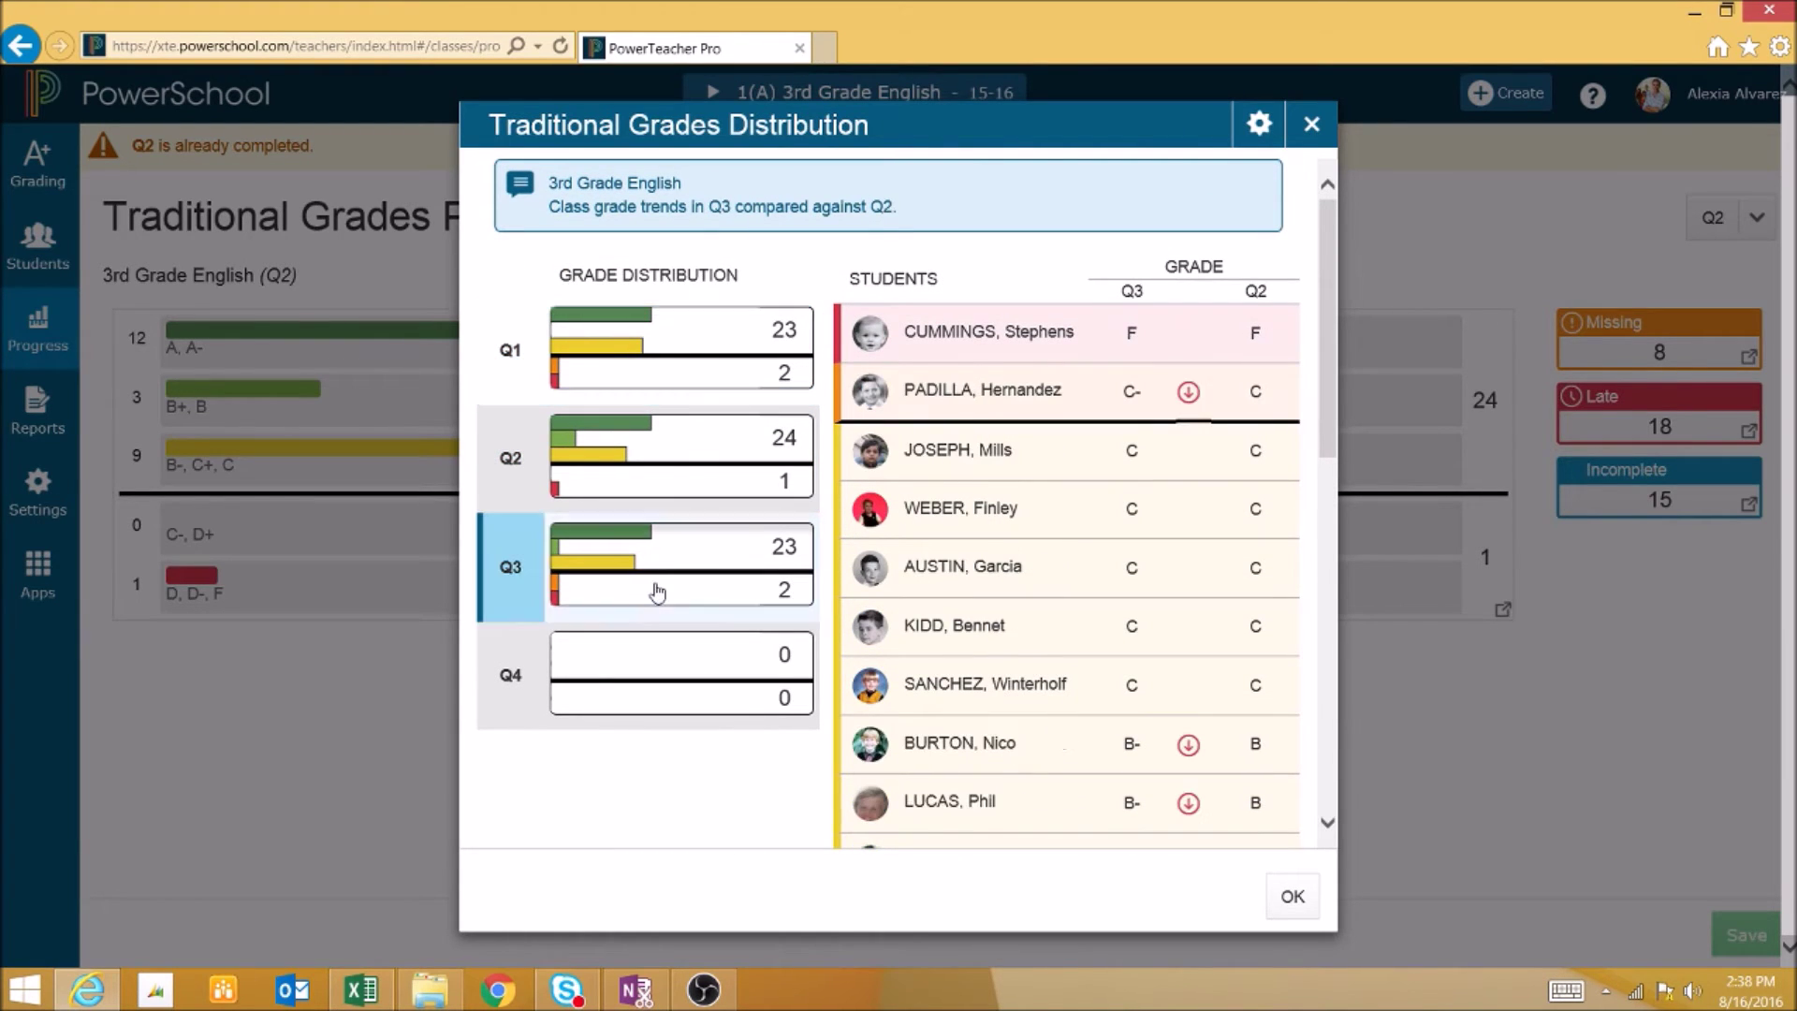
left_click(698, 470)
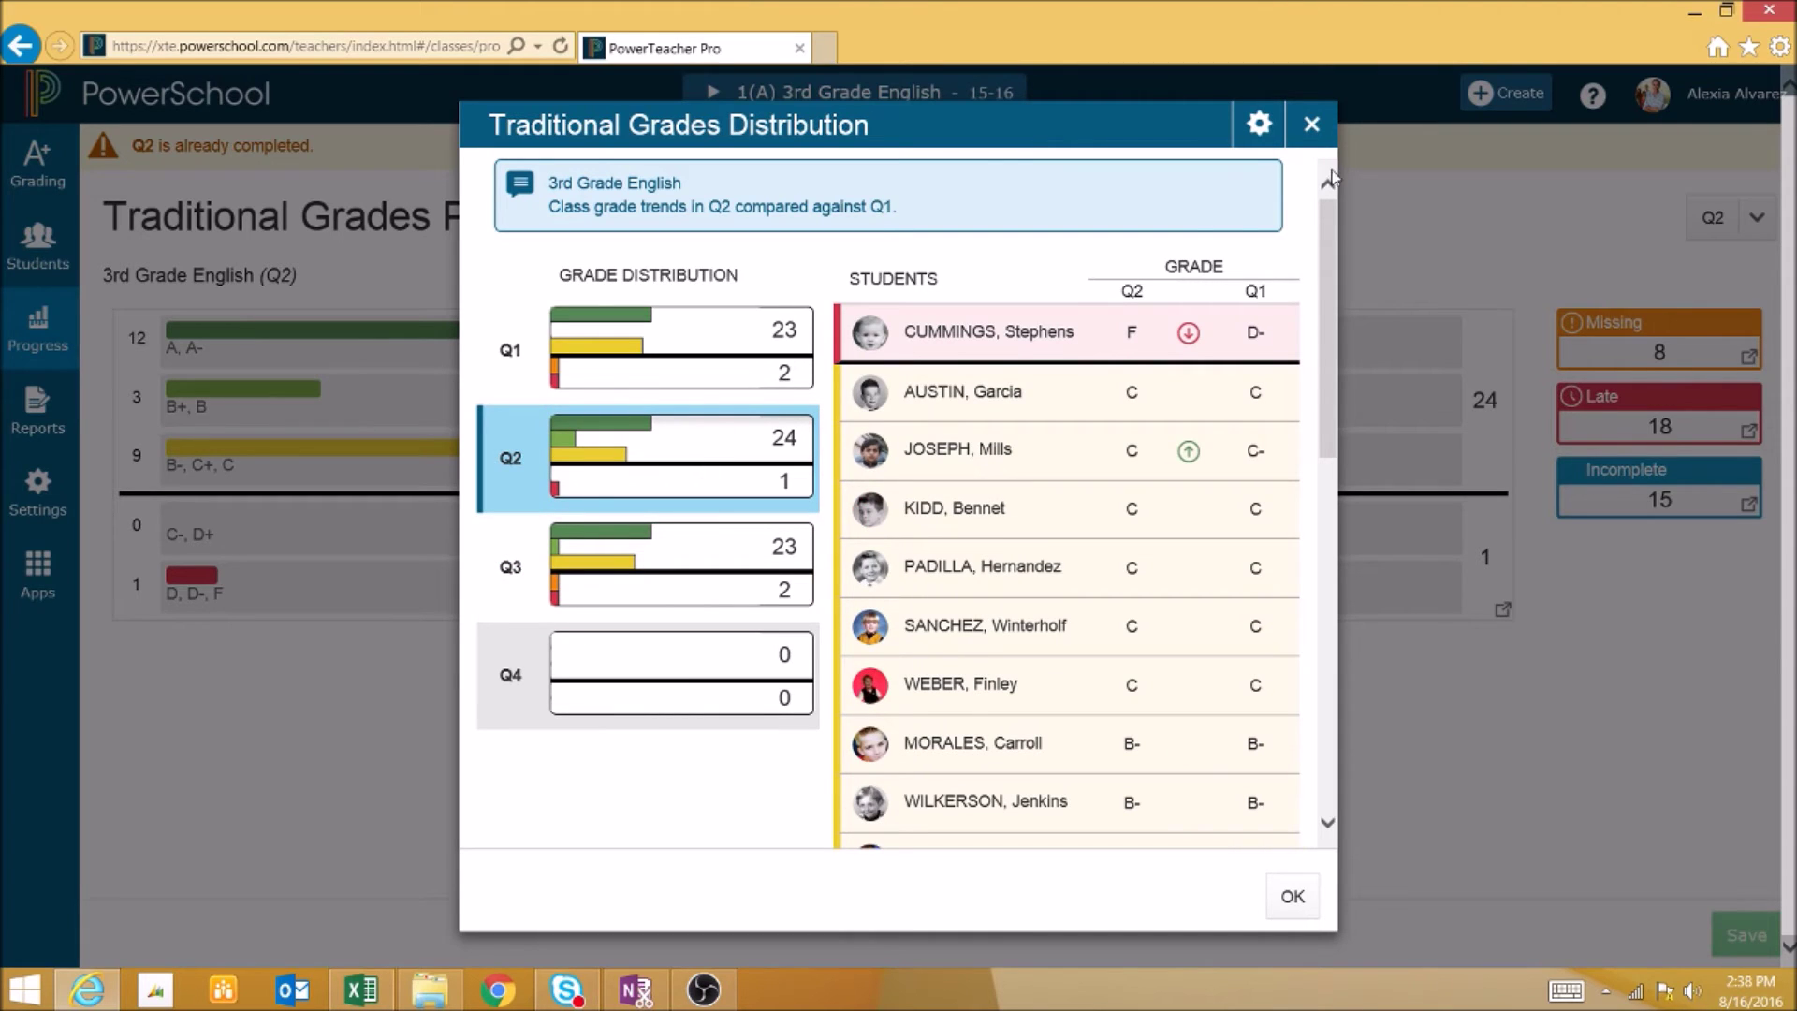
left_click(1312, 125)
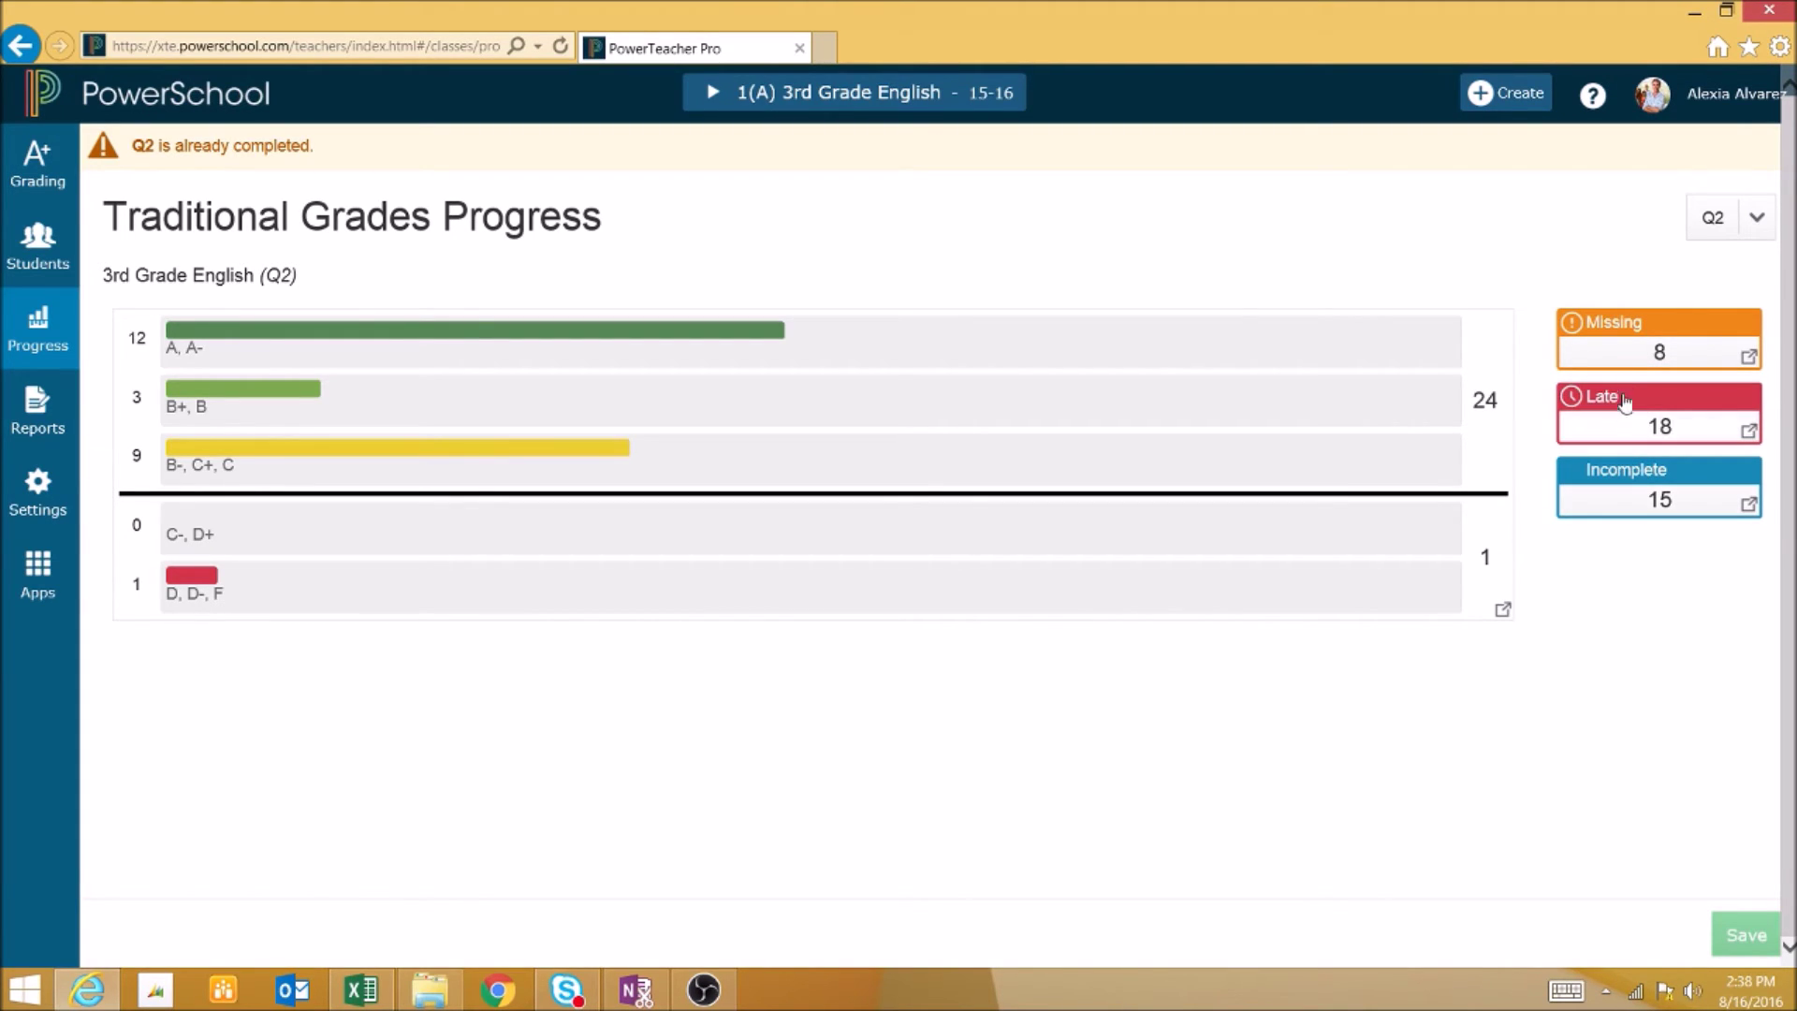
Step: Open the Traditional Q2 grades table and review students' missing, late and incomplete counts
left_click(1627, 350)
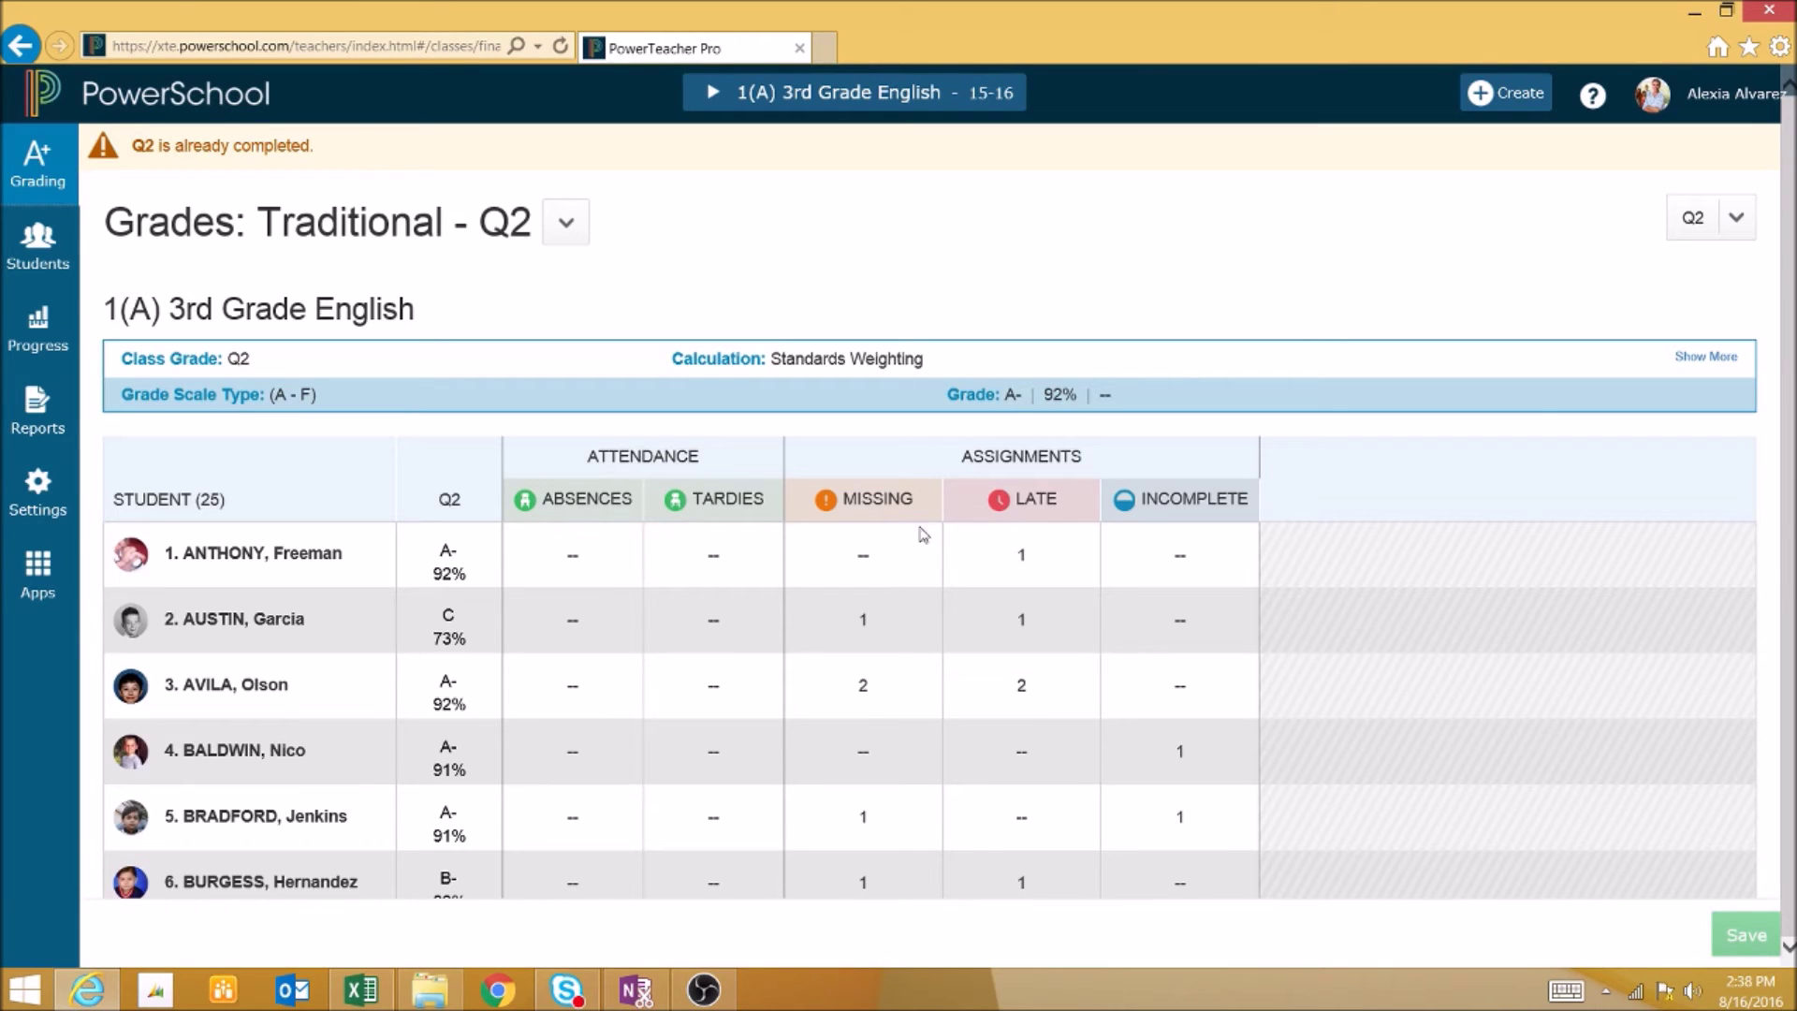
scroll(901, 604, "down", 2)
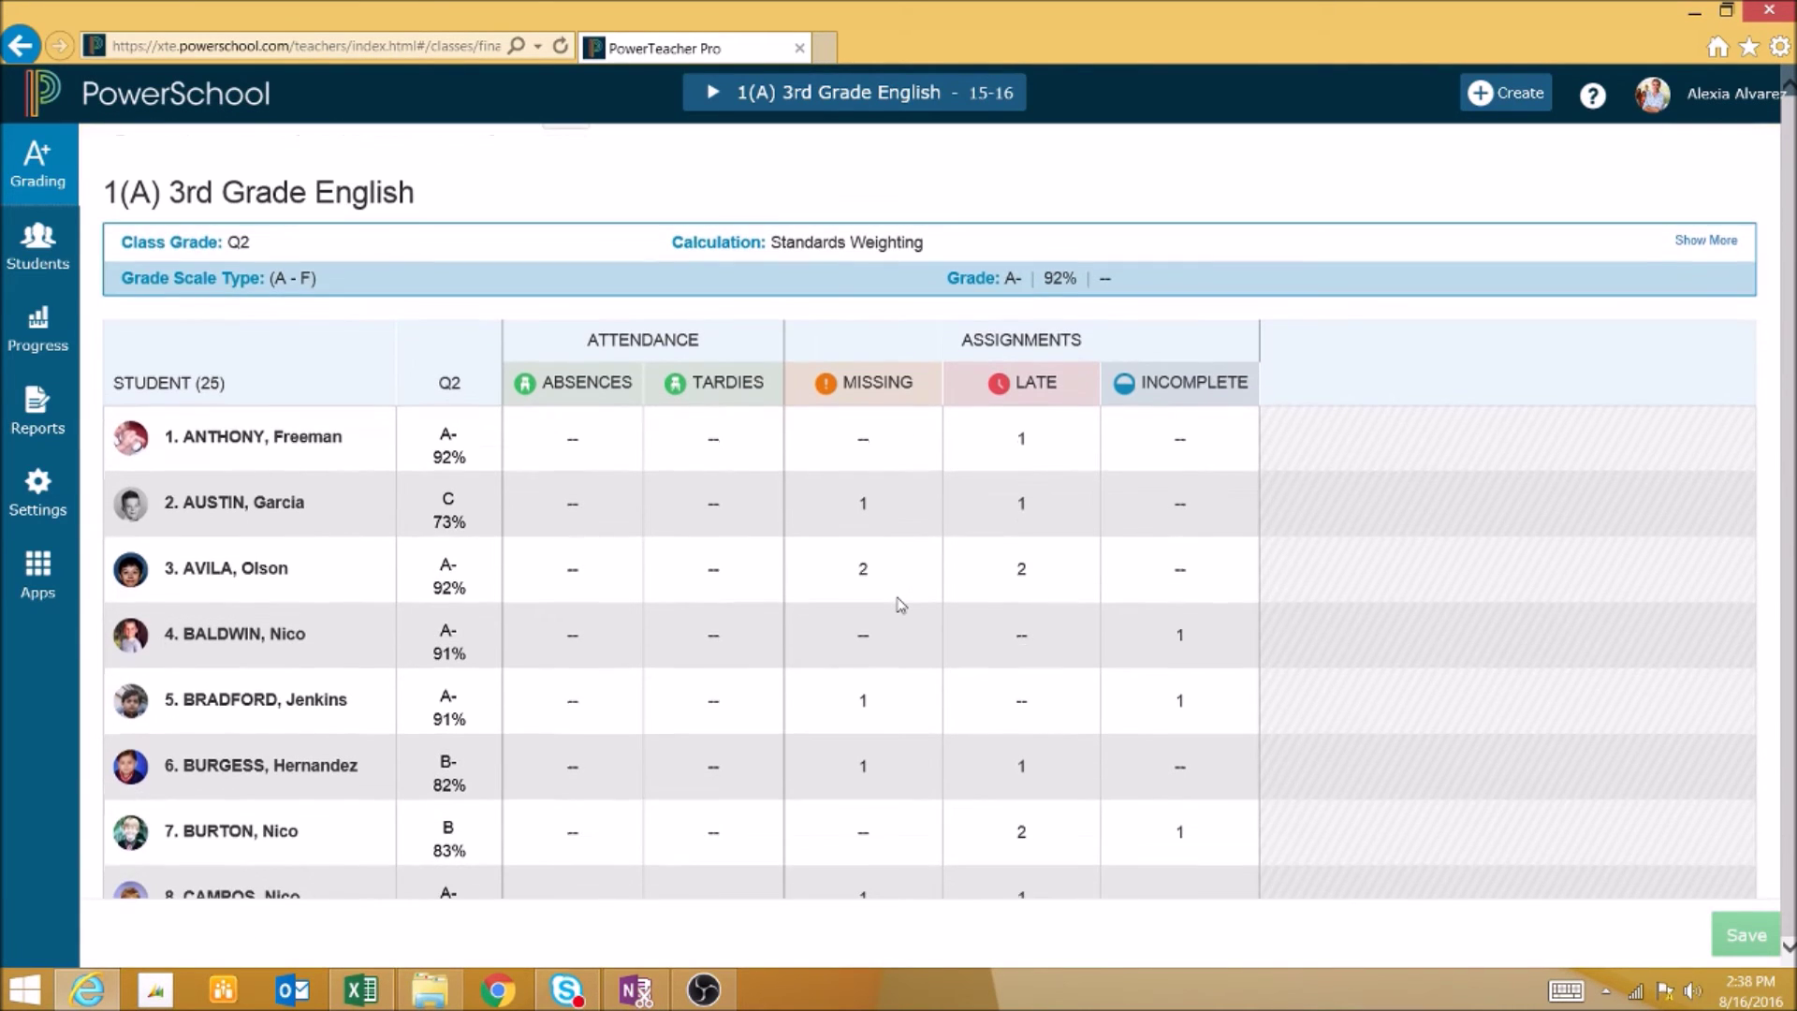
scroll(901, 604, "down", 2)
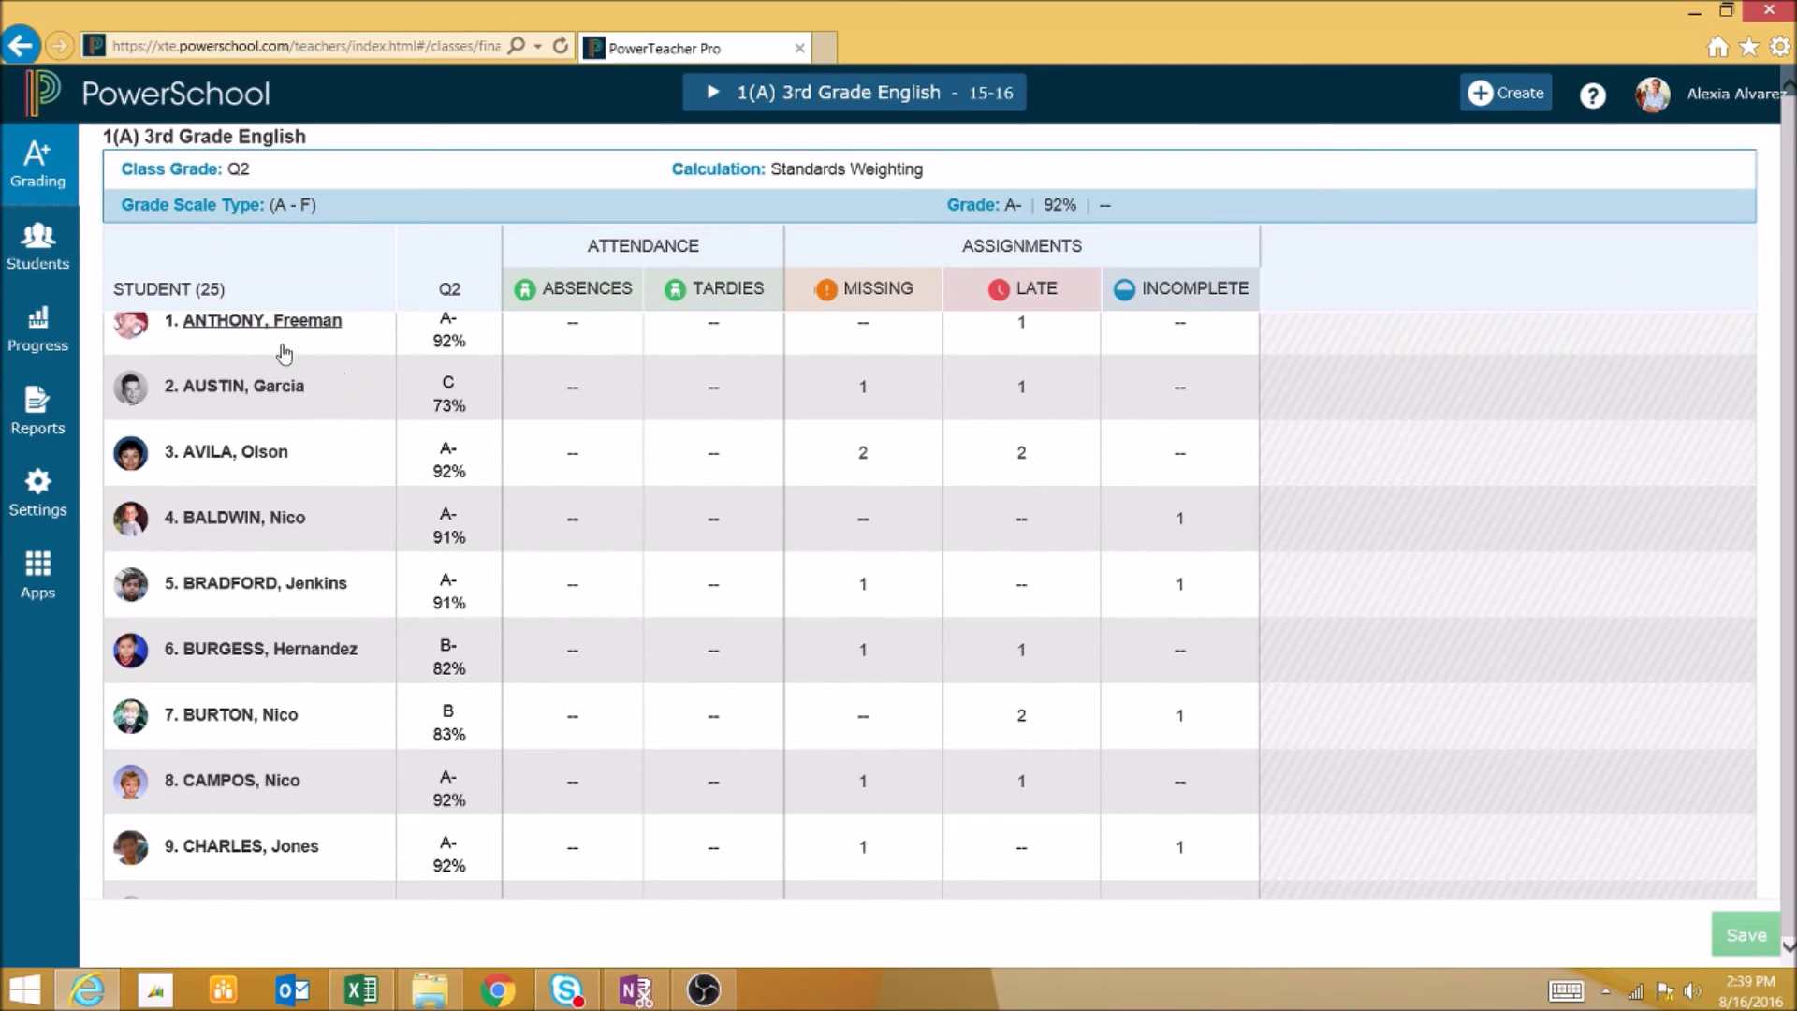
left_click(38, 328)
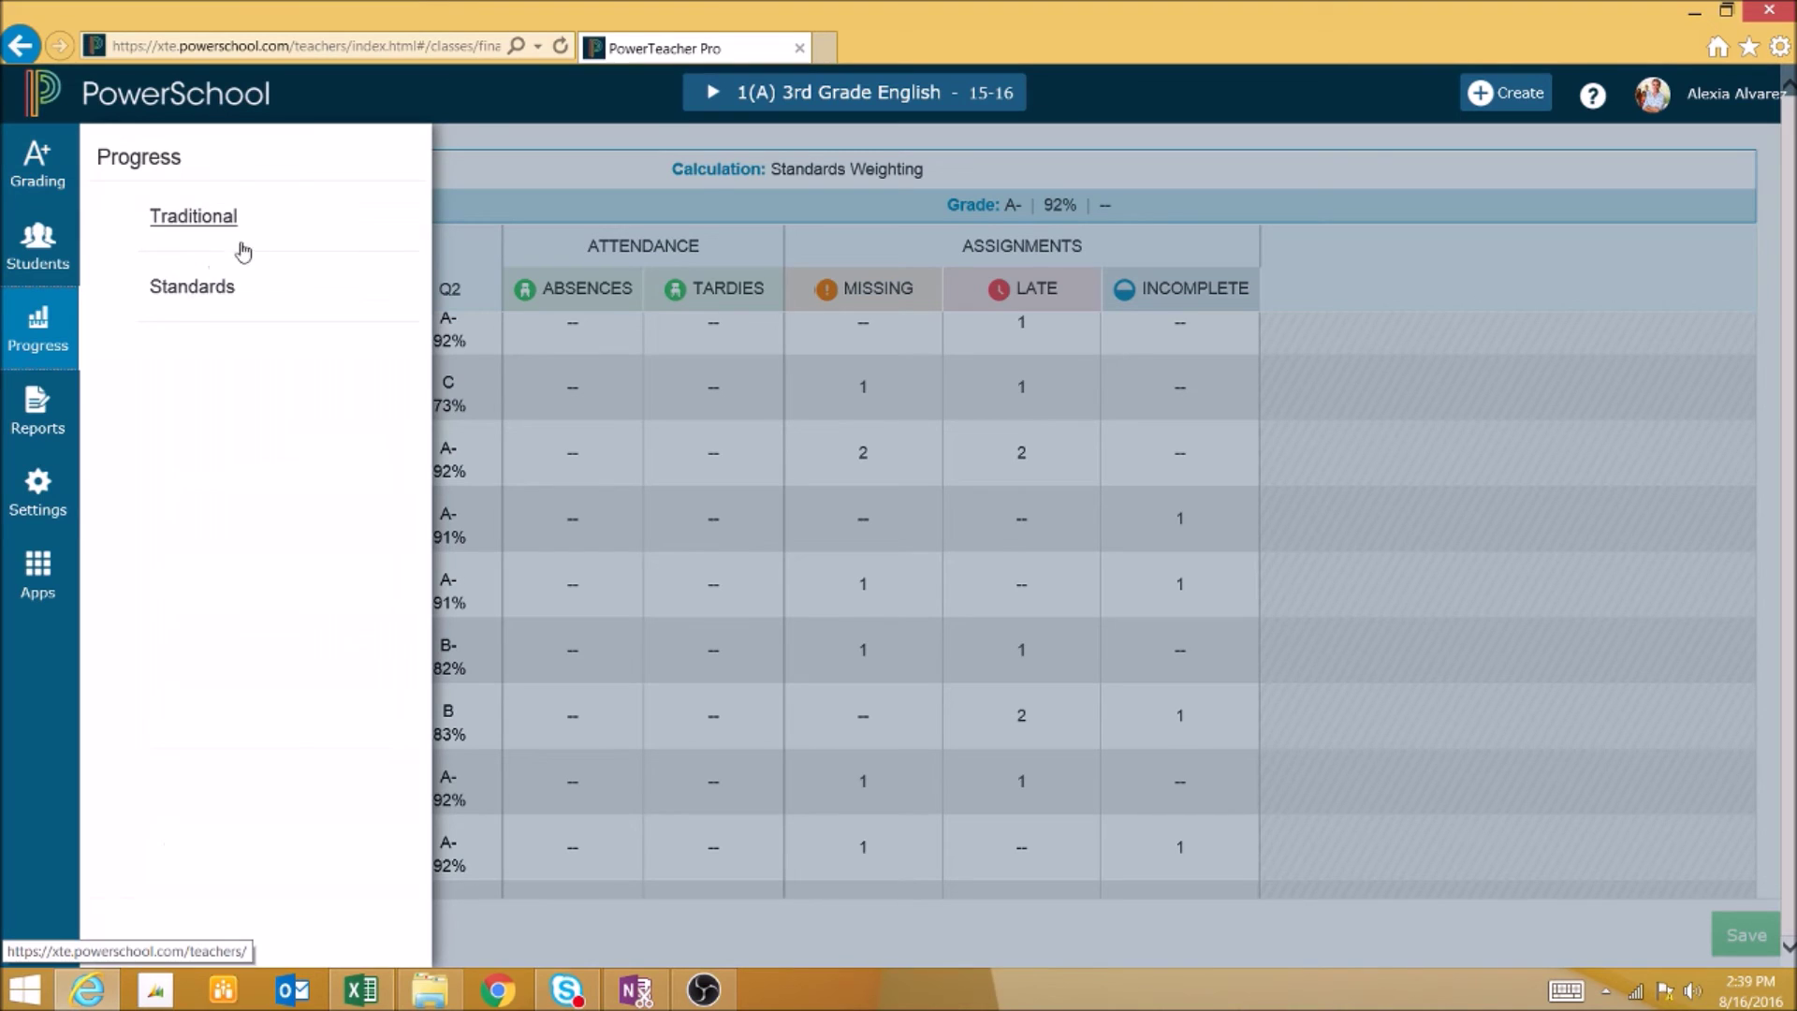
Step: Open the Standards Progress report and the Q2-versus-Q1 distribution for ENG.E.10.AG
left_click(232, 295)
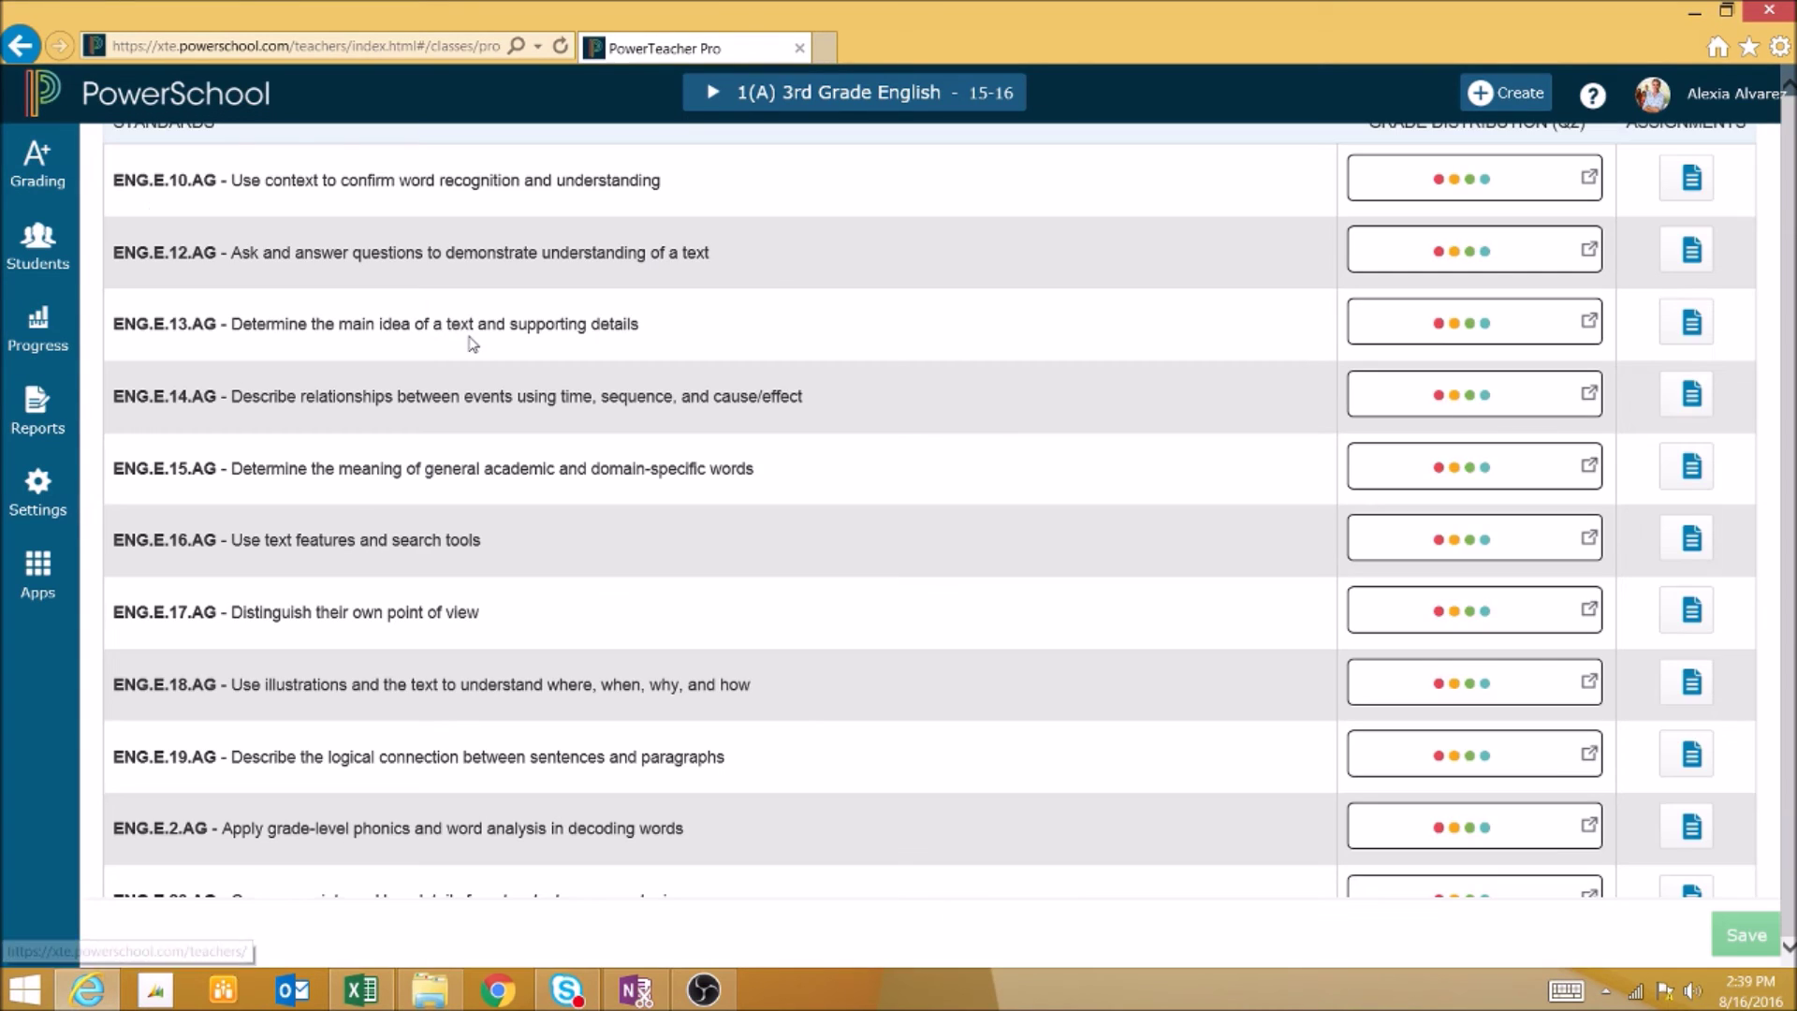
scroll(1022, 528, "up", 3)
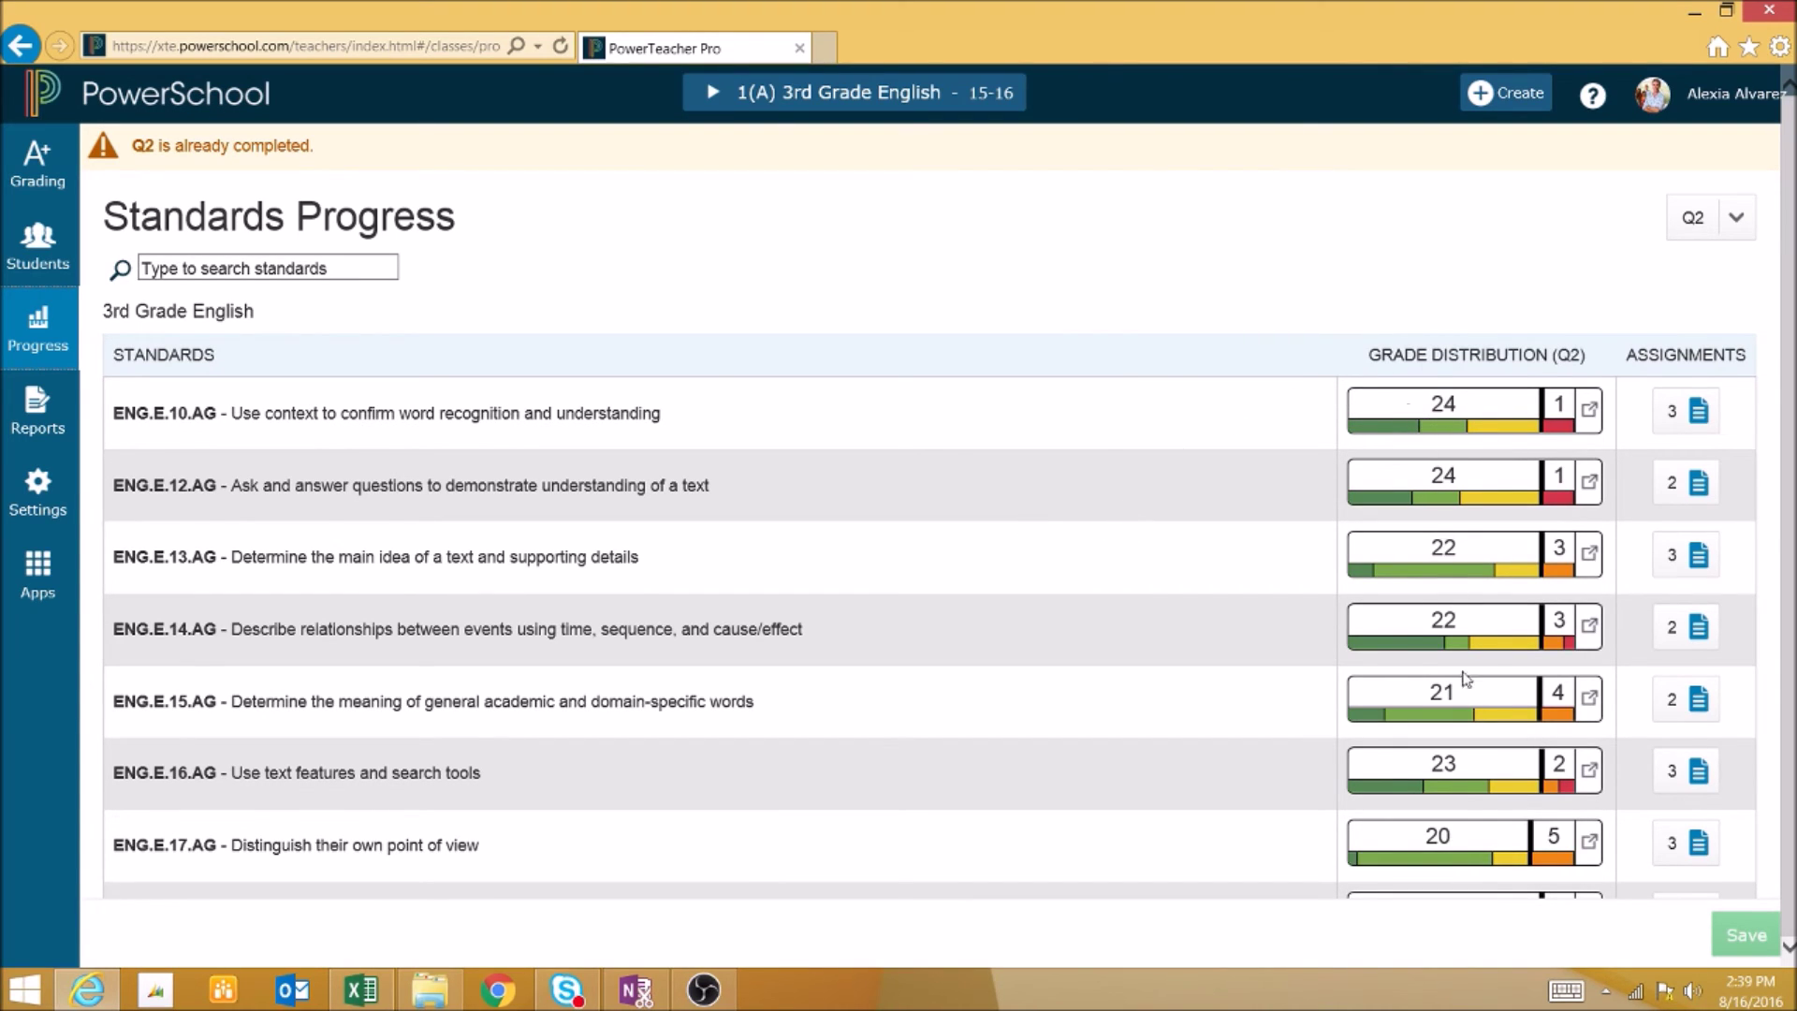
left_click(1425, 413)
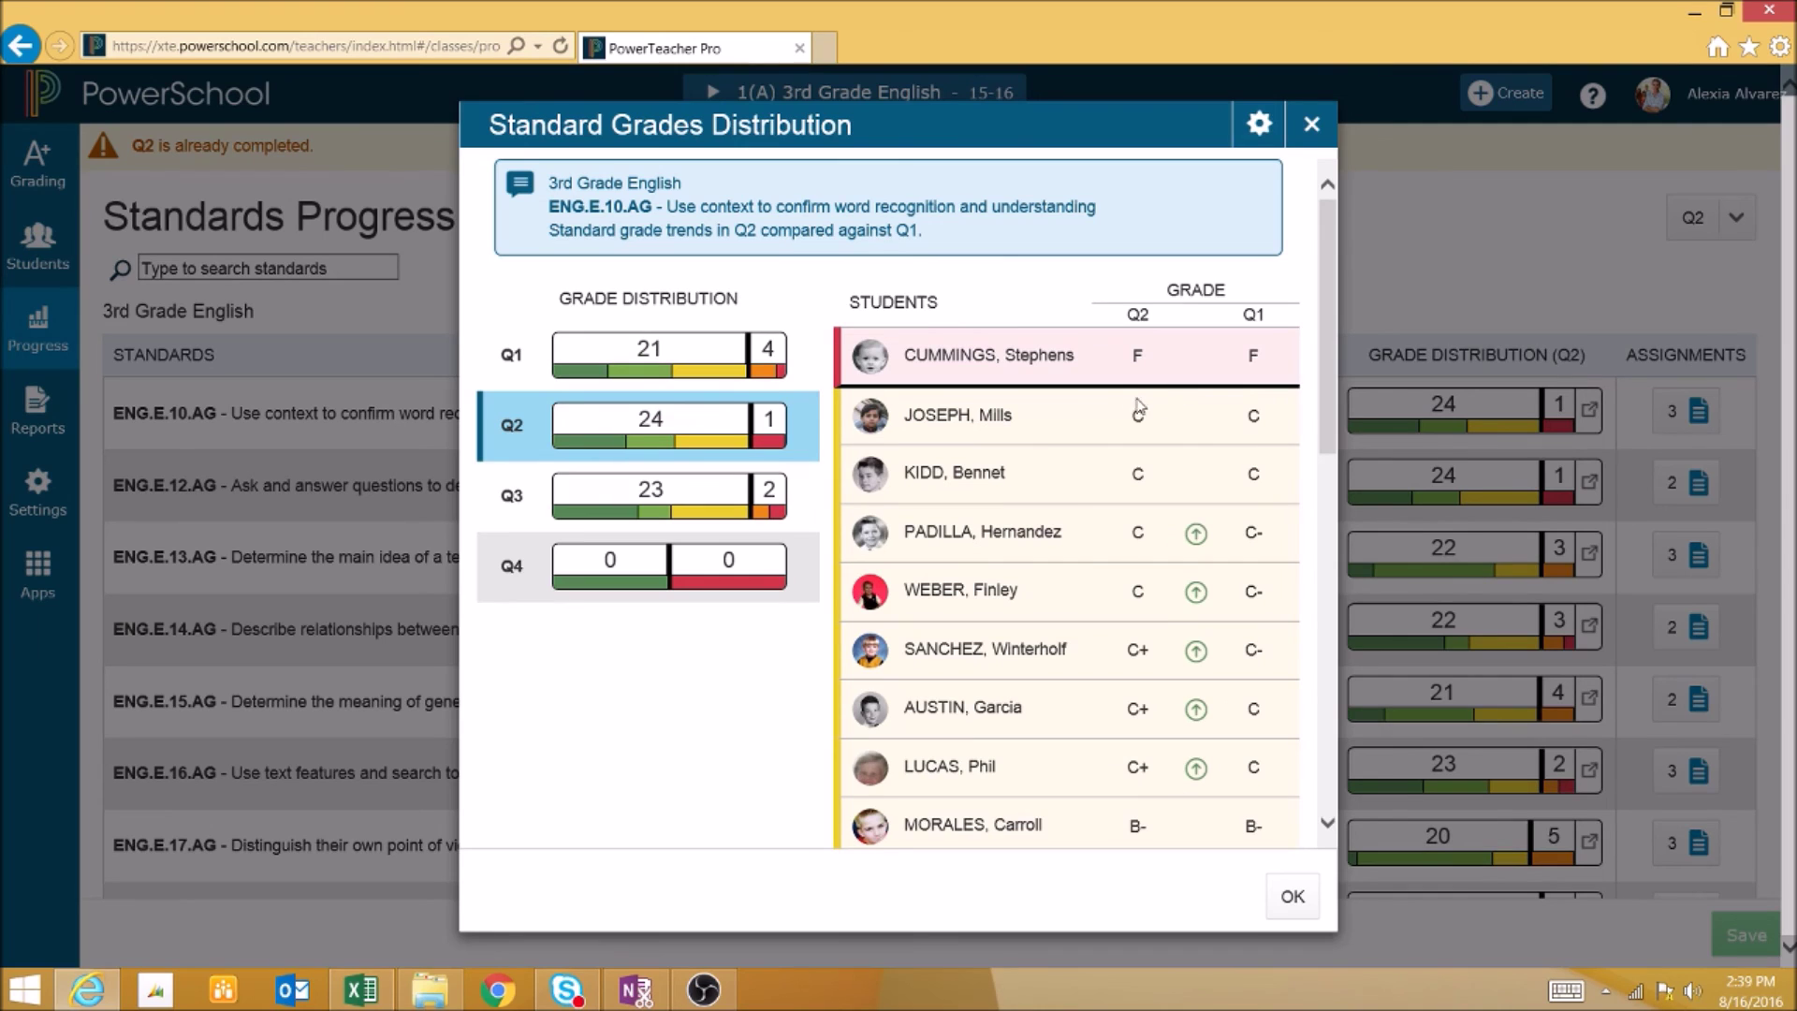
Step: Compare ENG.E.10.AG's Q1 and Q2 distributions, close it, and list the assignments assessing it
scroll(1123, 398, "down", 3)
scroll(1123, 398, "up", 3)
left_click(686, 353)
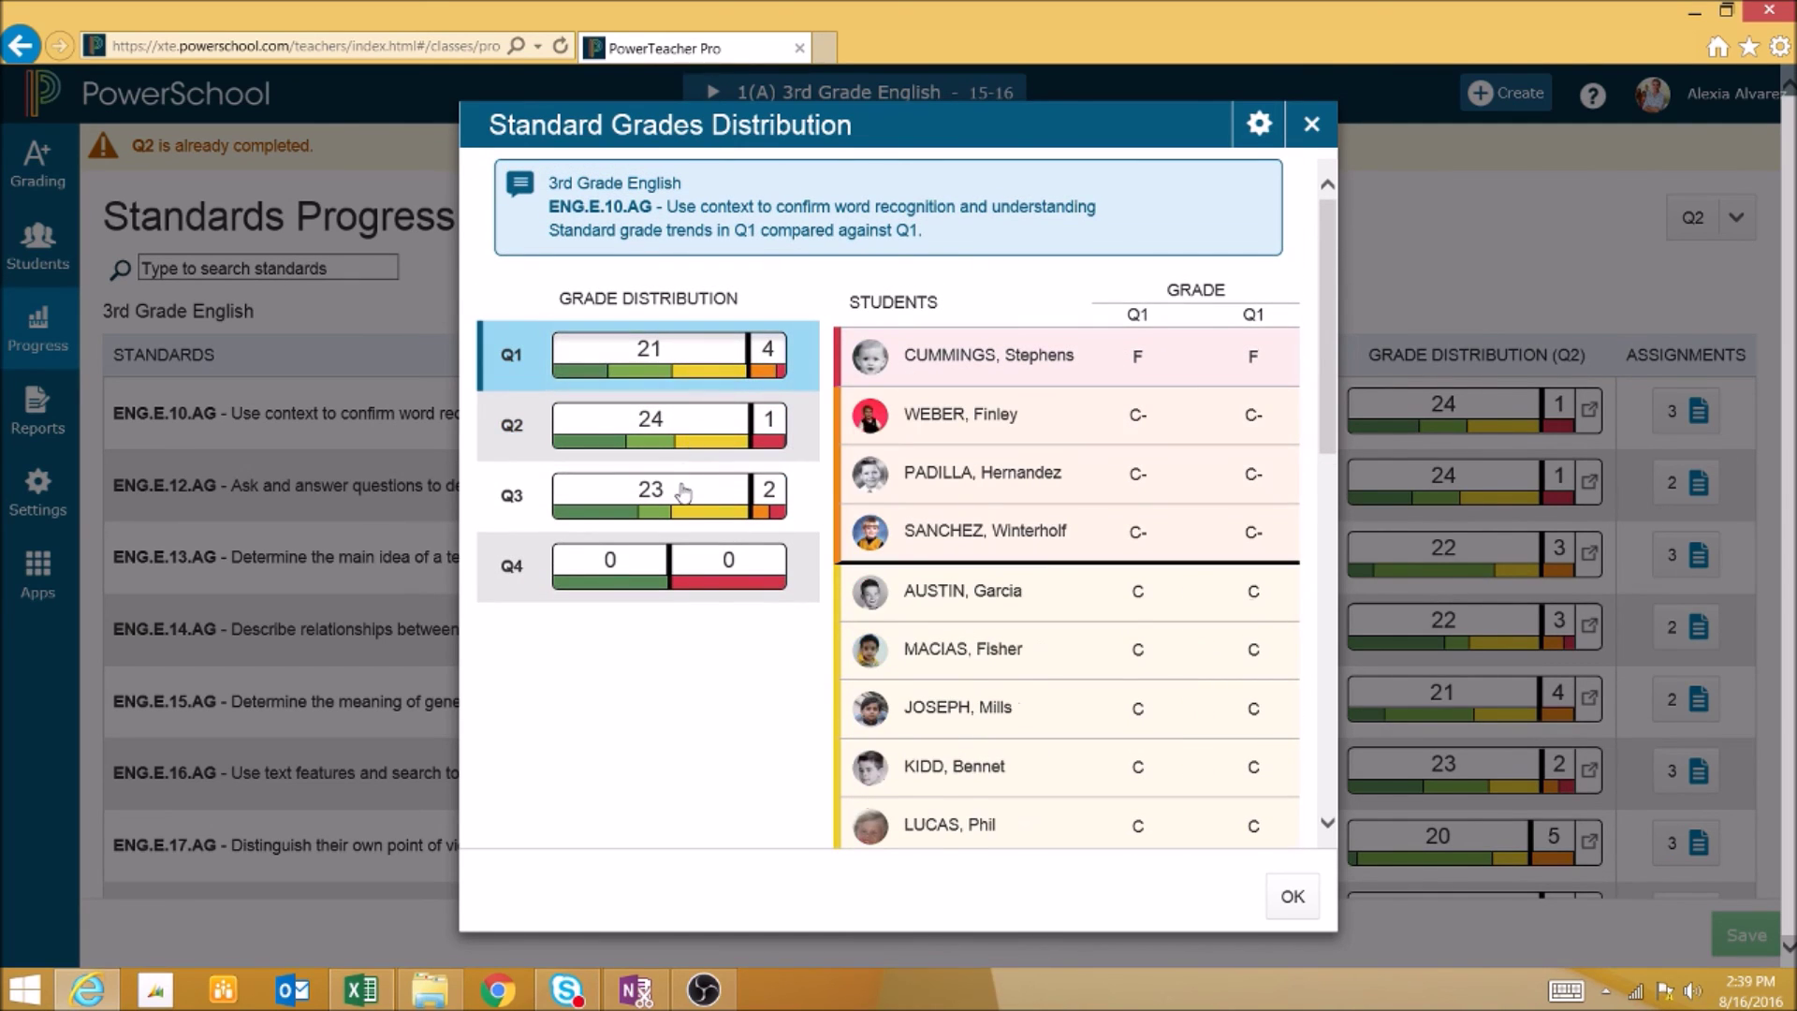
left_click(731, 449)
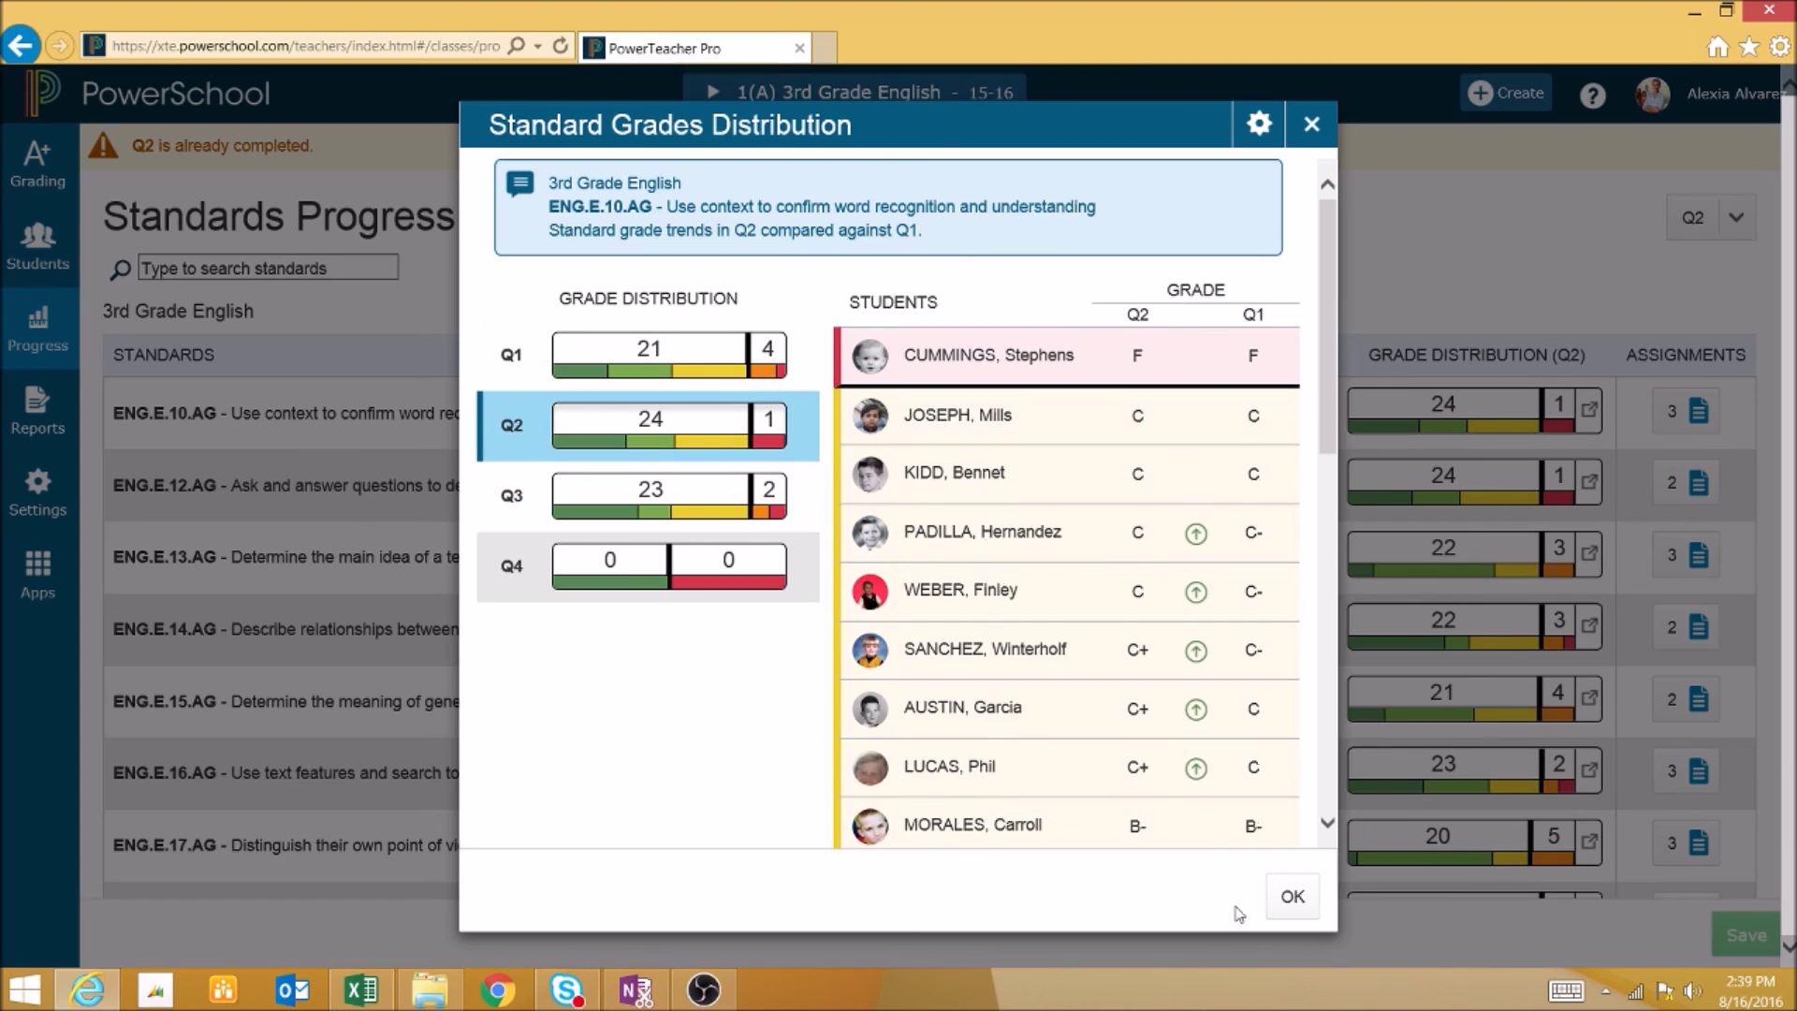
left_click(1290, 898)
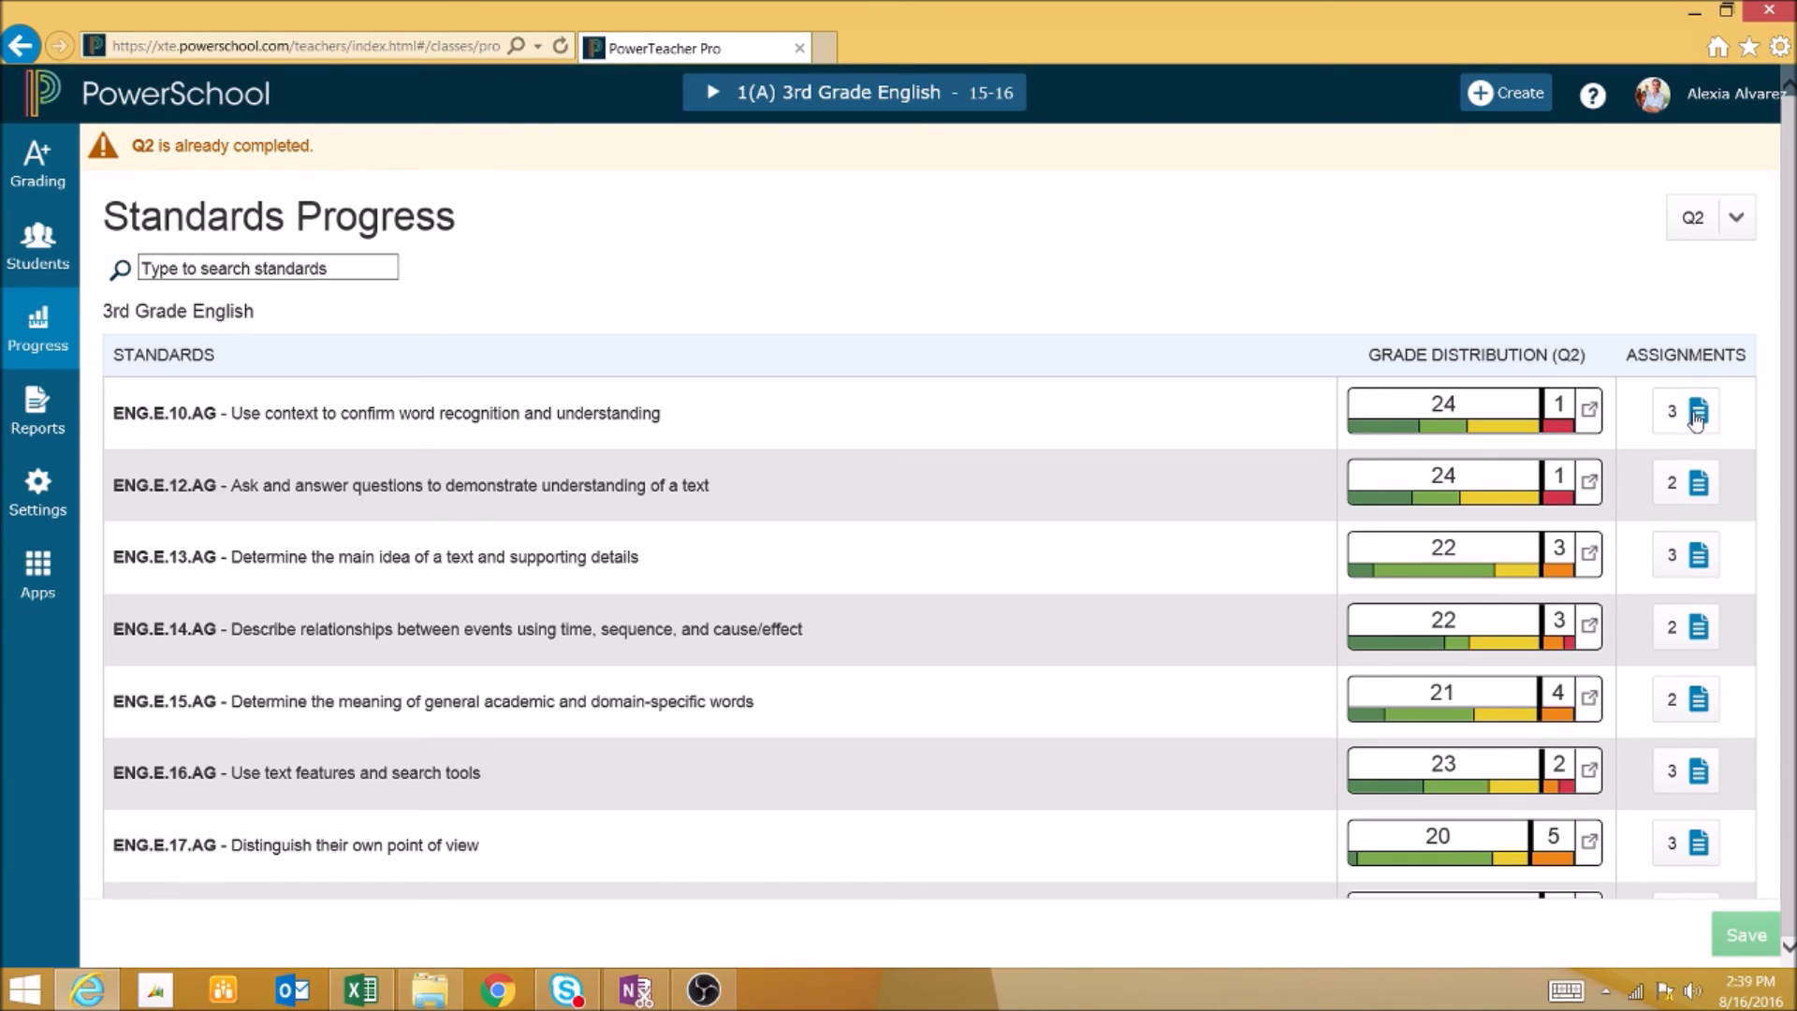
left_click(1696, 412)
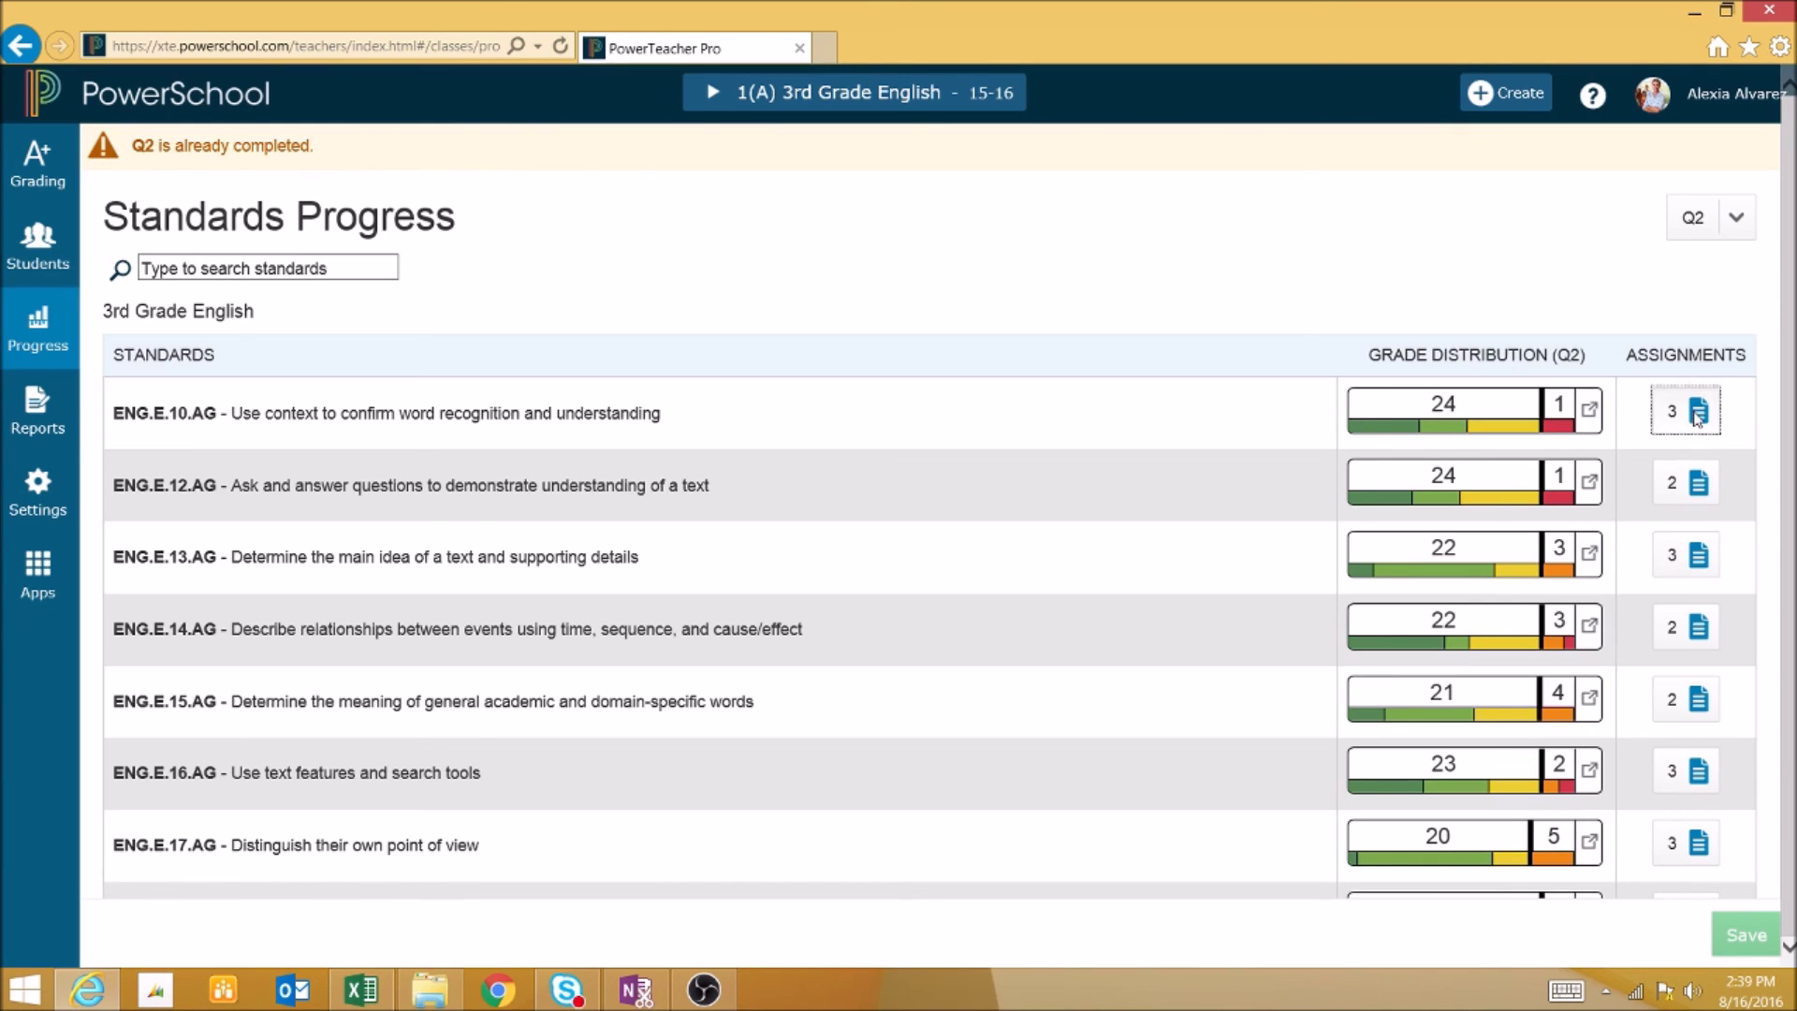